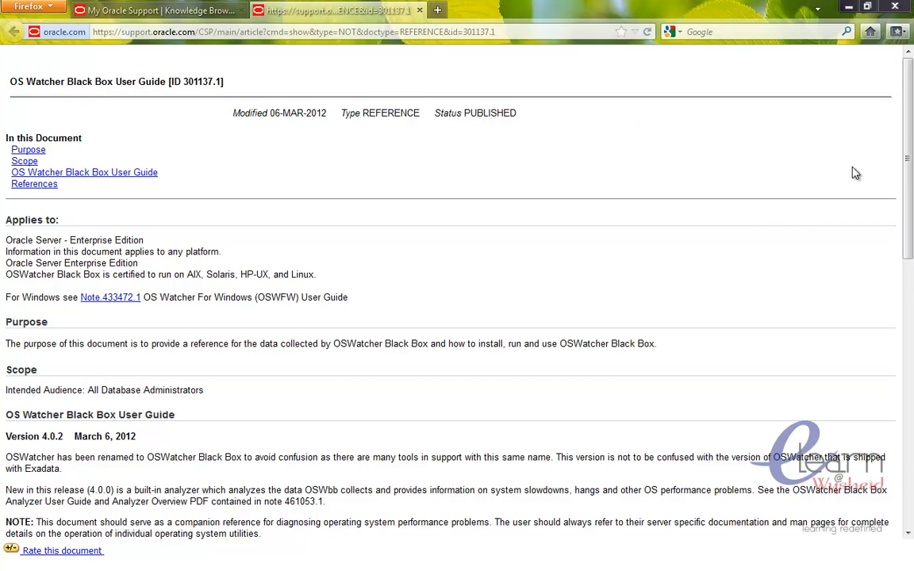
- Download the OSWatcher Black Box archive oswbb402.tar from the support note, choosing to save the file
{"action": "scroll", "coordinate": [855, 173], "scroll_direction": "down", "scroll_amount": 4}
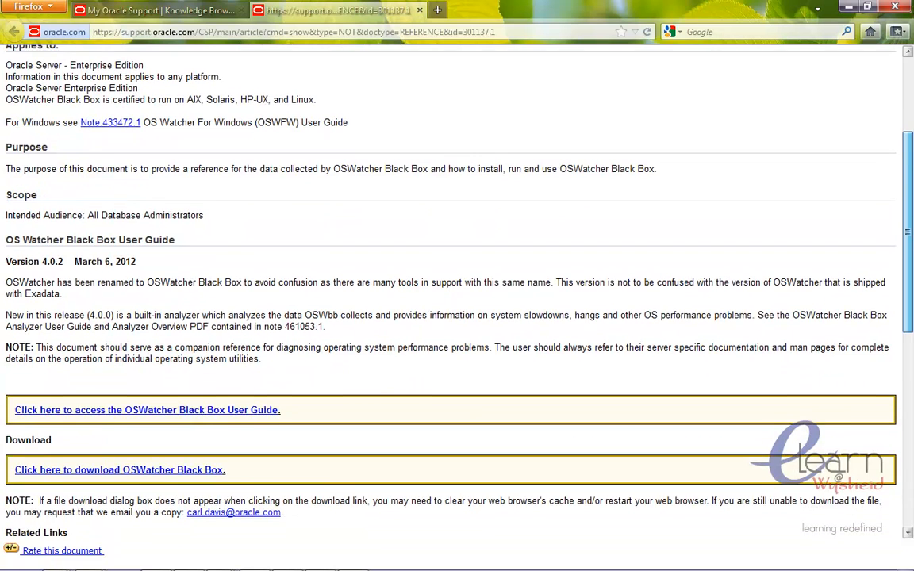
{"action": "scroll", "coordinate": [818, 317], "scroll_direction": "down", "scroll_amount": 1}
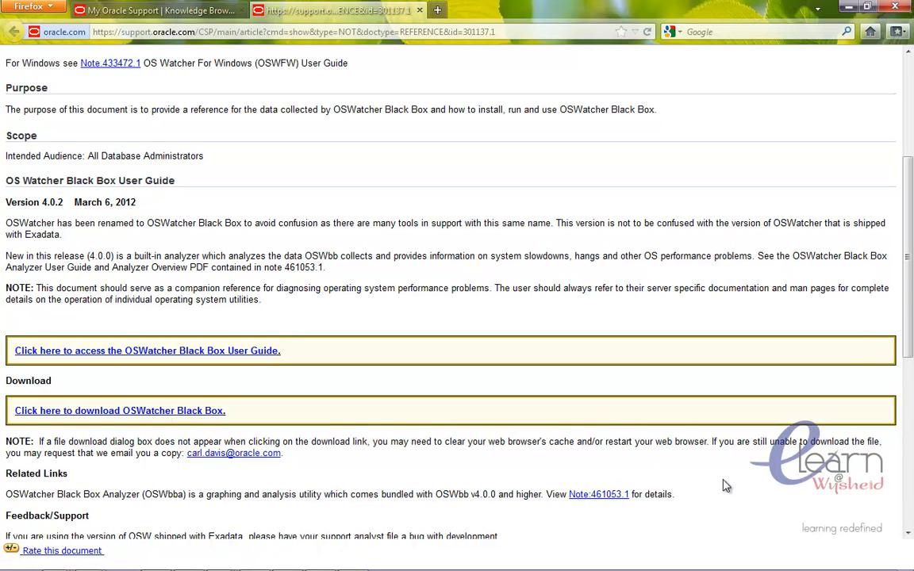
{"action": "left_click_drag", "start_coordinate": [910, 314], "coordinate": [911, 362]}
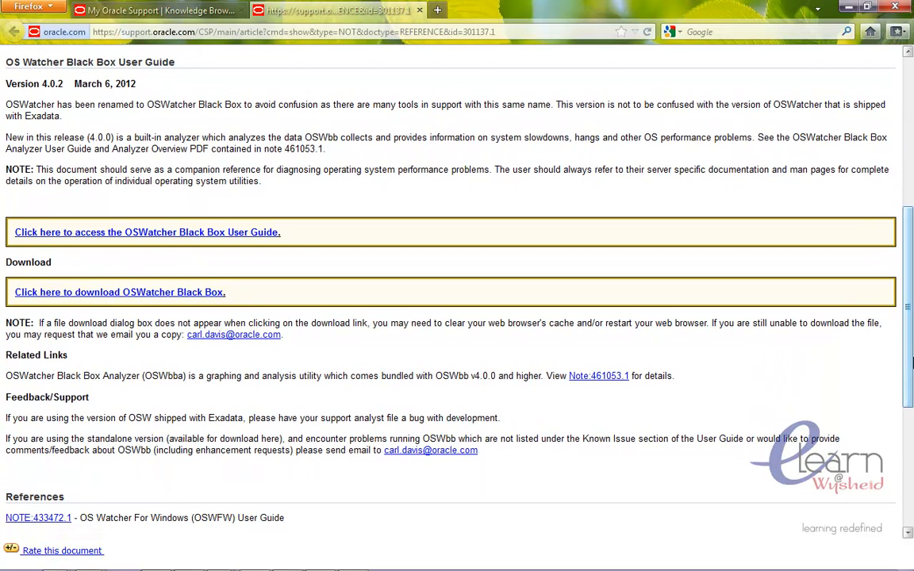
{"action": "left_click", "coordinate": [220, 293]}
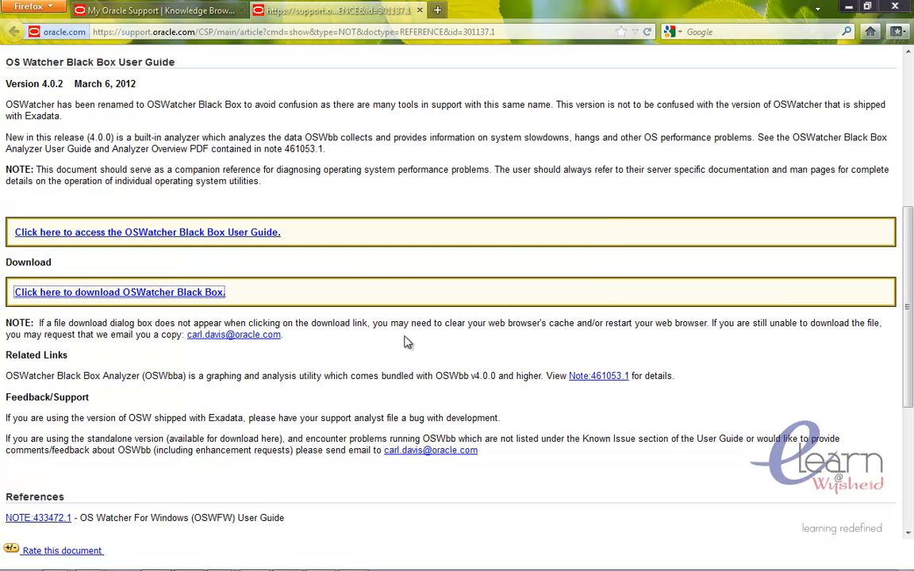
{"action": "left_click", "coordinate": [366, 307]}
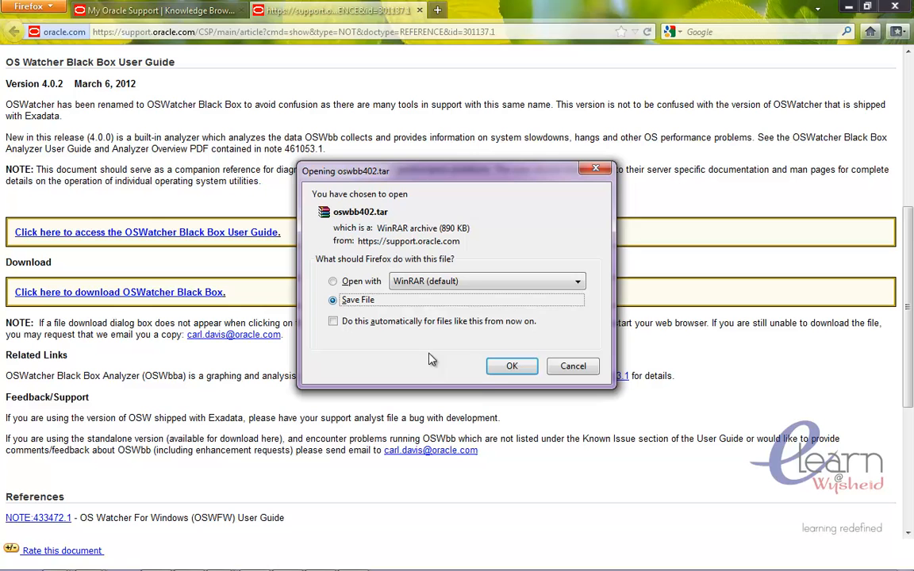
{"action": "left_click", "coordinate": [493, 373]}
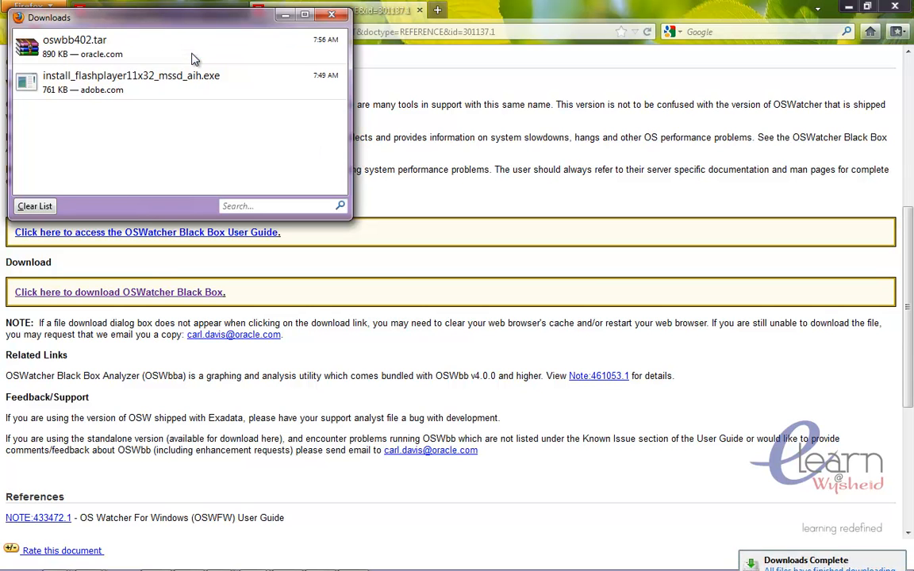
- Open the folder containing the downloaded archive and select its folder path for copying
{"action": "right_click", "coordinate": [107, 50]}
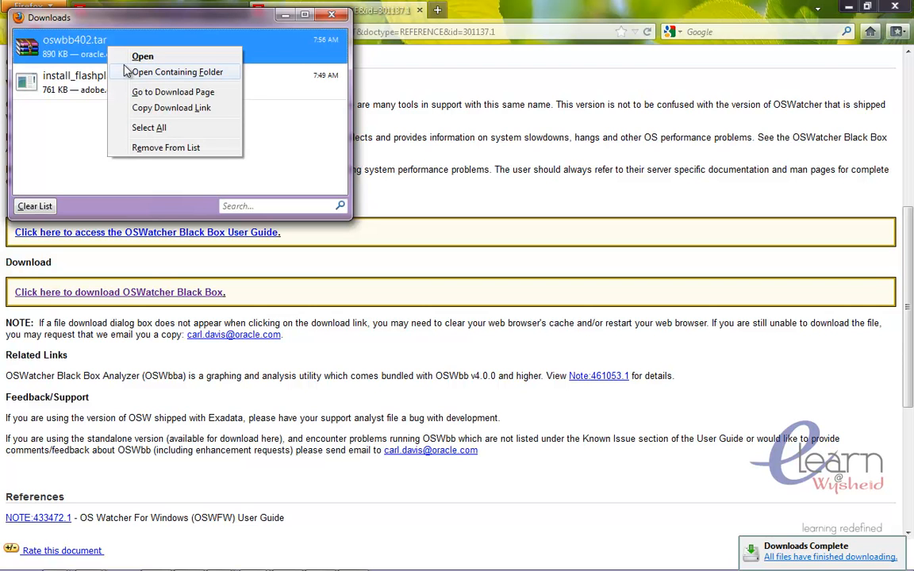
{"action": "left_click", "coordinate": [139, 73]}
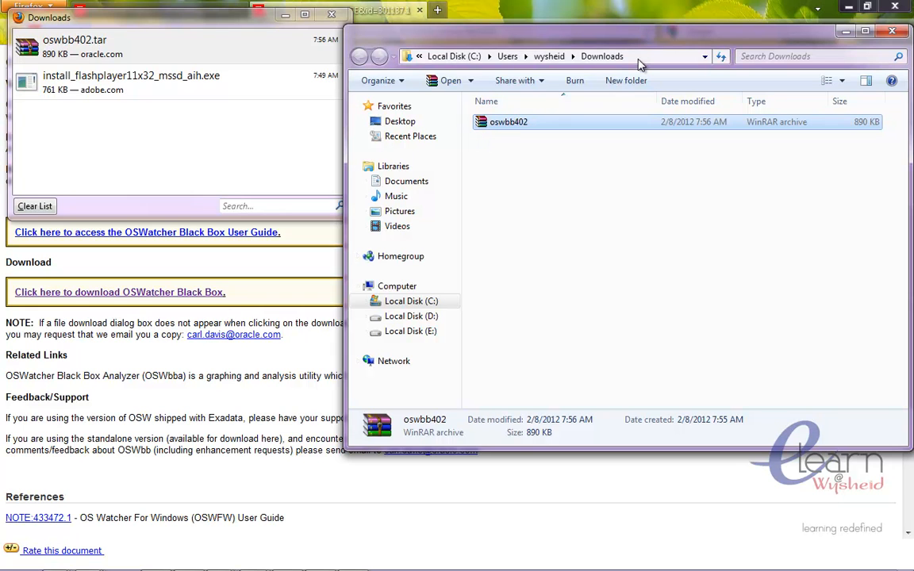
{"action": "left_click", "coordinate": [640, 57]}
{"action": "key", "text": "ctrl+c"}
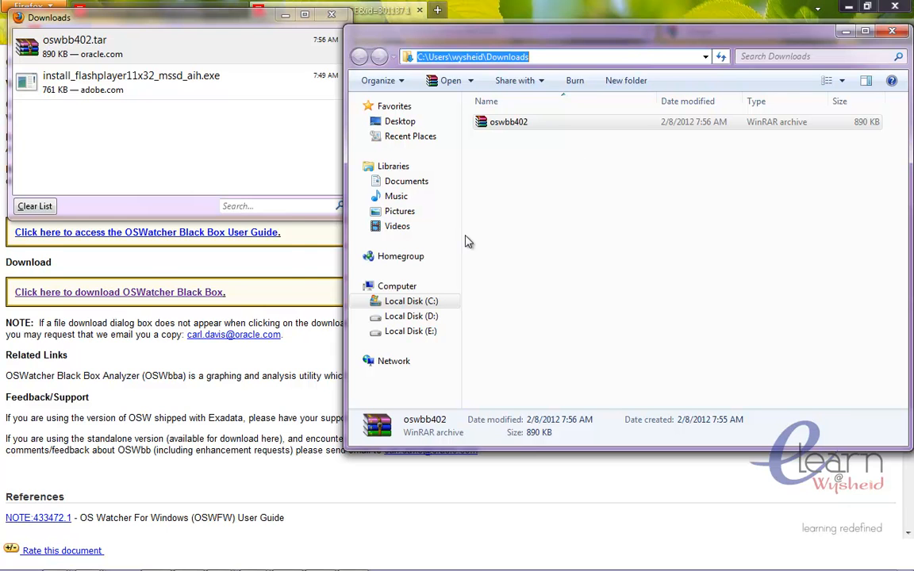
- Launch WinSCP from the Start menu's program list
{"action": "key", "text": "super"}
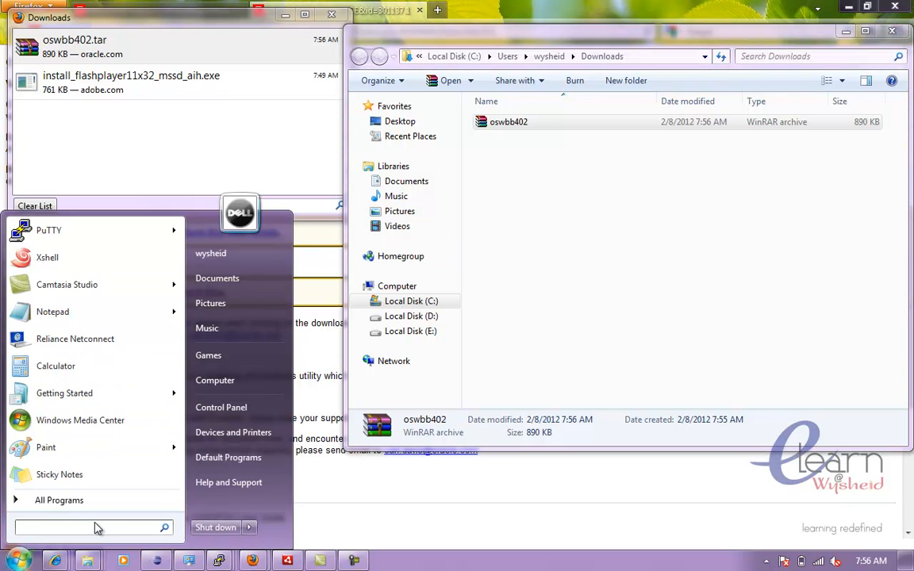
{"action": "left_click", "coordinate": [96, 497]}
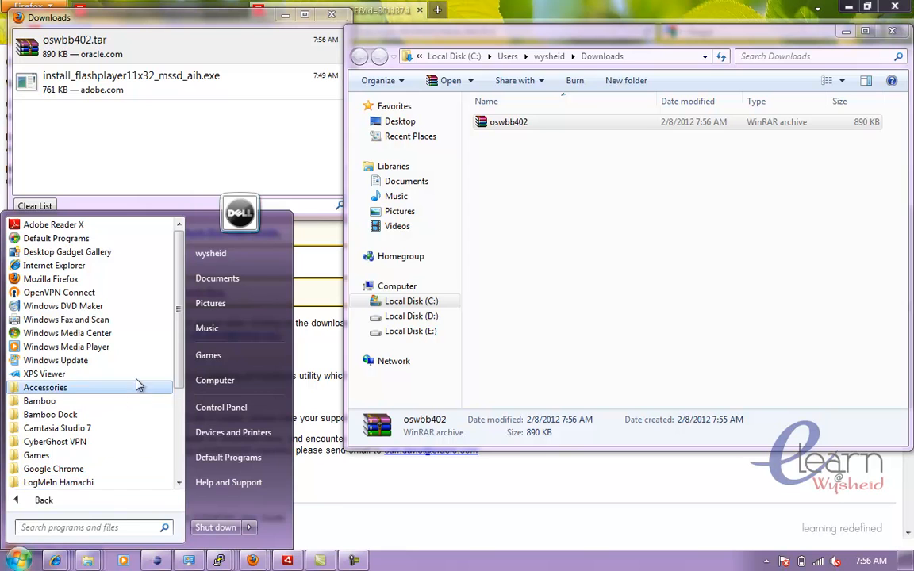
{"action": "left_click_drag", "start_coordinate": [177, 383], "coordinate": [183, 461]}
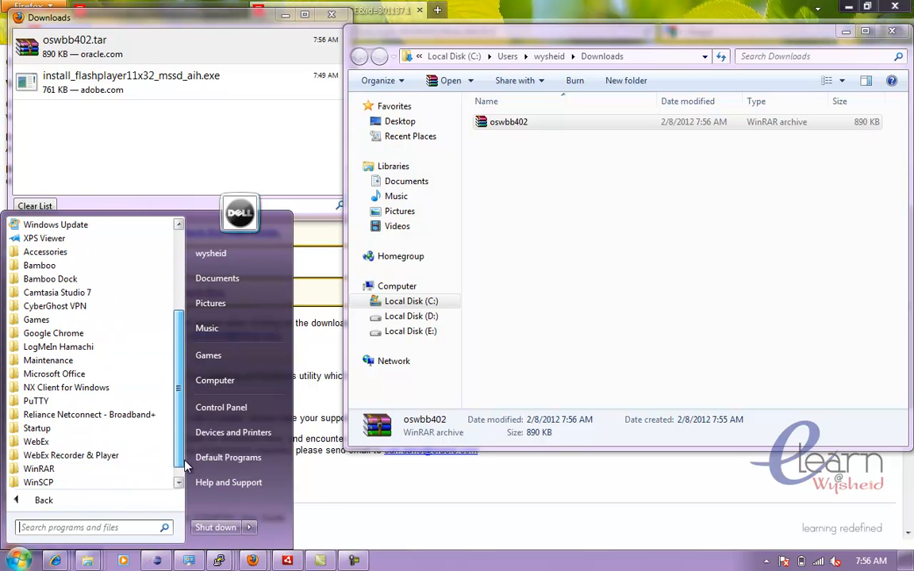
{"action": "left_click", "coordinate": [118, 483]}
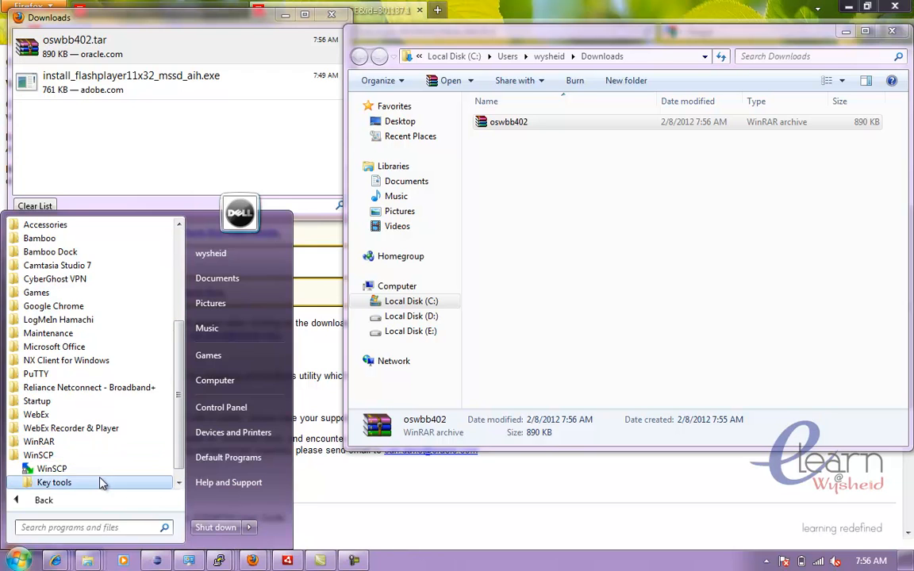
{"action": "left_click", "coordinate": [79, 469]}
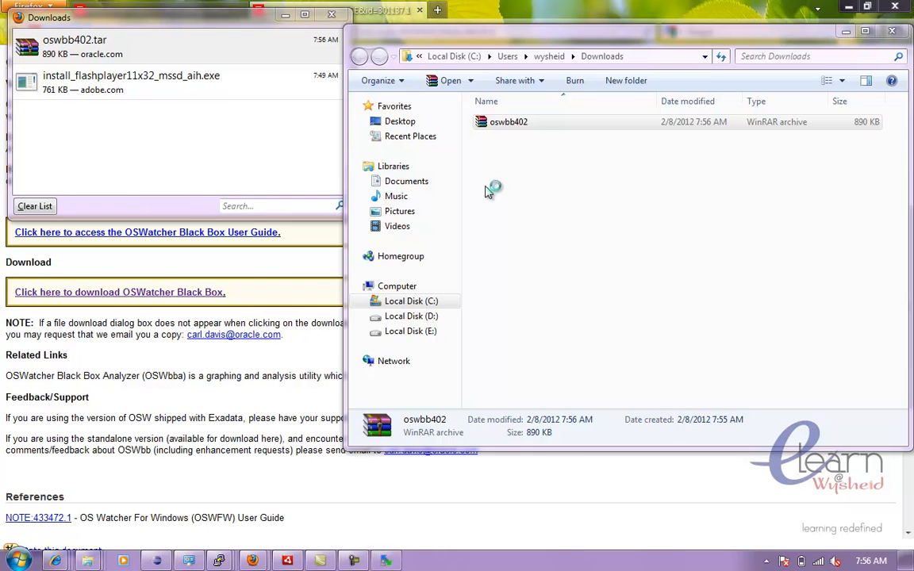
{"action": "left_click", "coordinate": [453, 214]}
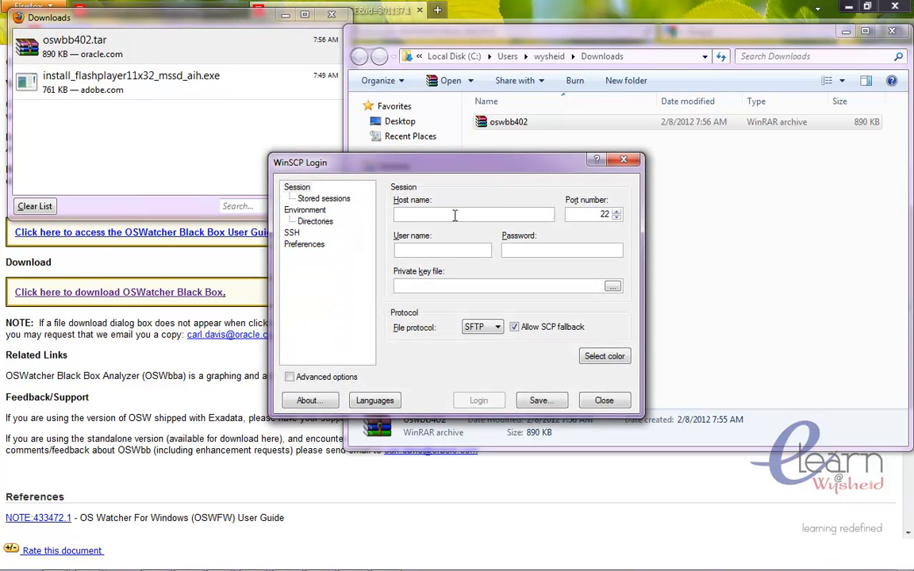
- Connect to host 10.17.57.110, accepting the server's host key
{"action": "type", "text": "10"}
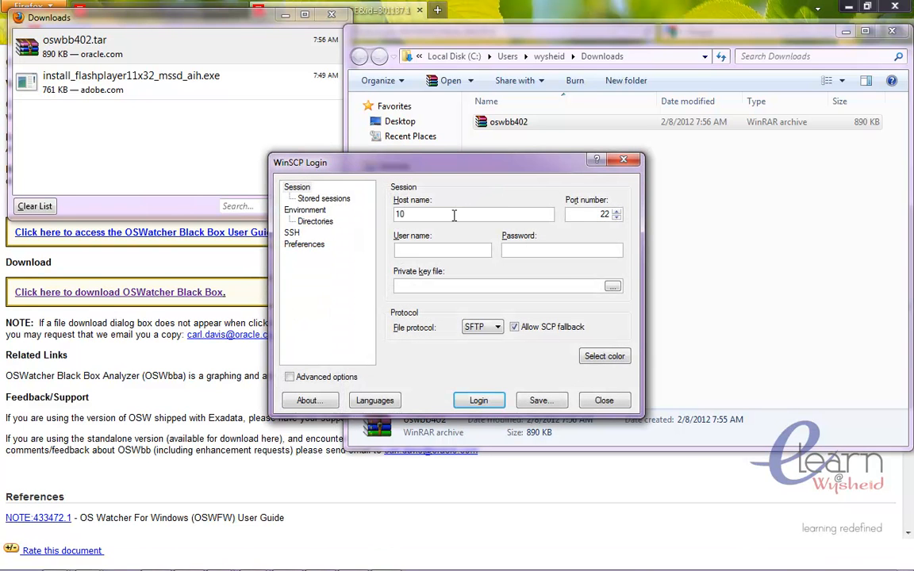
{"action": "type", "text": ".17.57"}
{"action": "type", "text": ".158"}
{"action": "key", "text": "Return"}
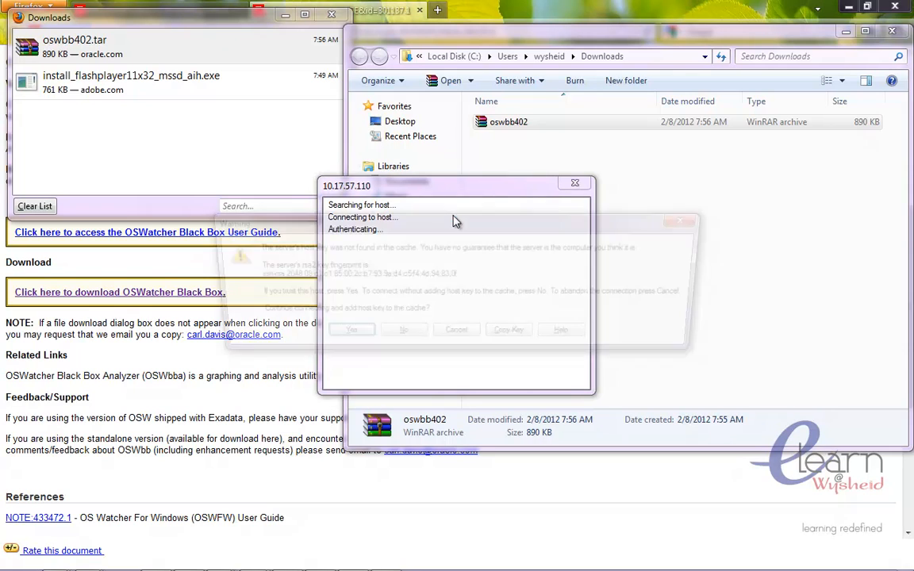
{"action": "key", "text": "Return"}
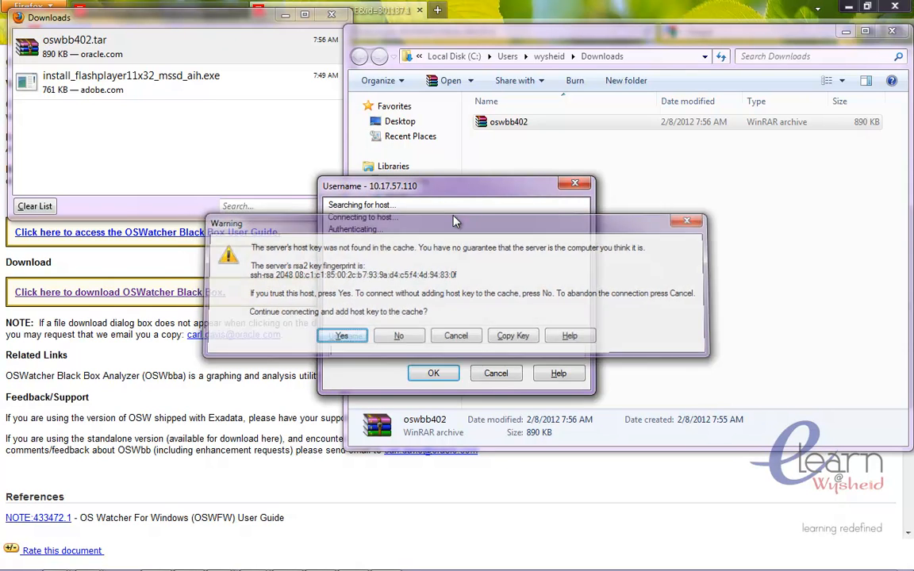
- Log in with user name root and enter the account password
{"action": "type", "text": "root"}
{"action": "key", "text": "Return"}
{"action": "type", "text": "*******"}
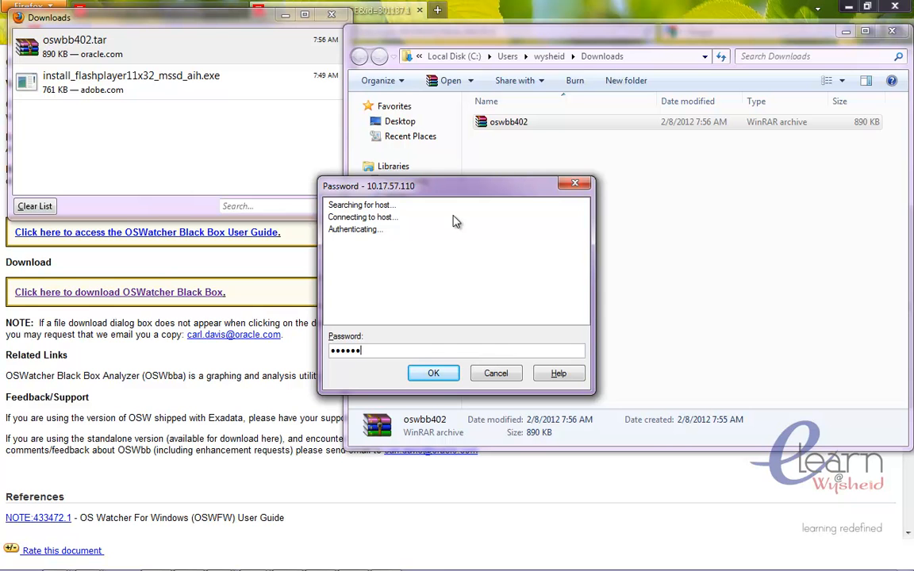
{"action": "key", "text": "Return"}
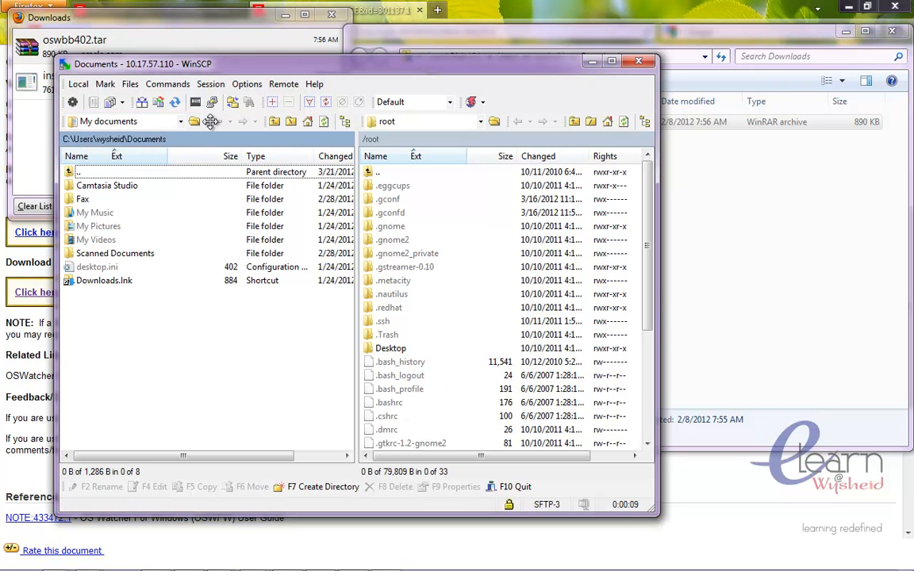
- Switch the local pane to the Downloads folder by pasting its copied path
{"action": "left_click", "coordinate": [172, 125]}
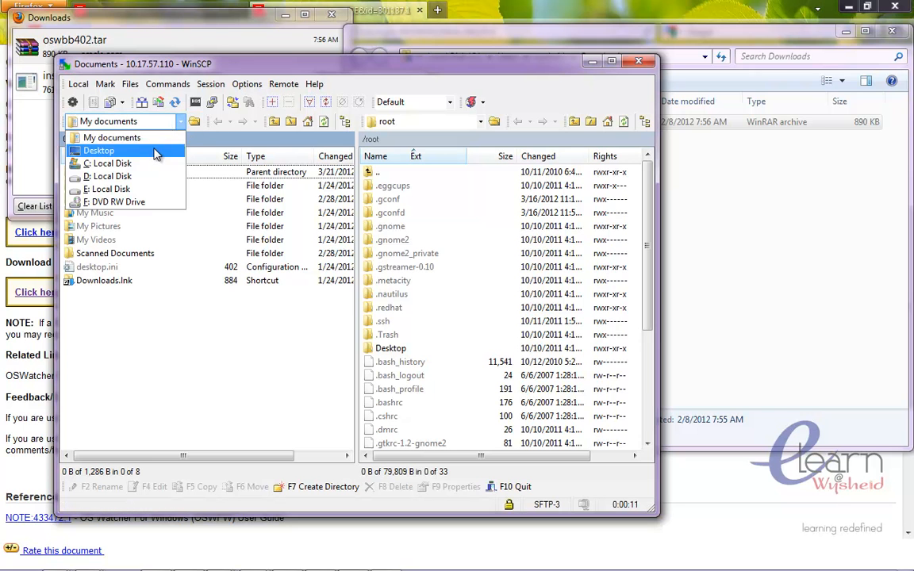
{"action": "left_click", "coordinate": [184, 131]}
{"action": "left_click", "coordinate": [193, 121]}
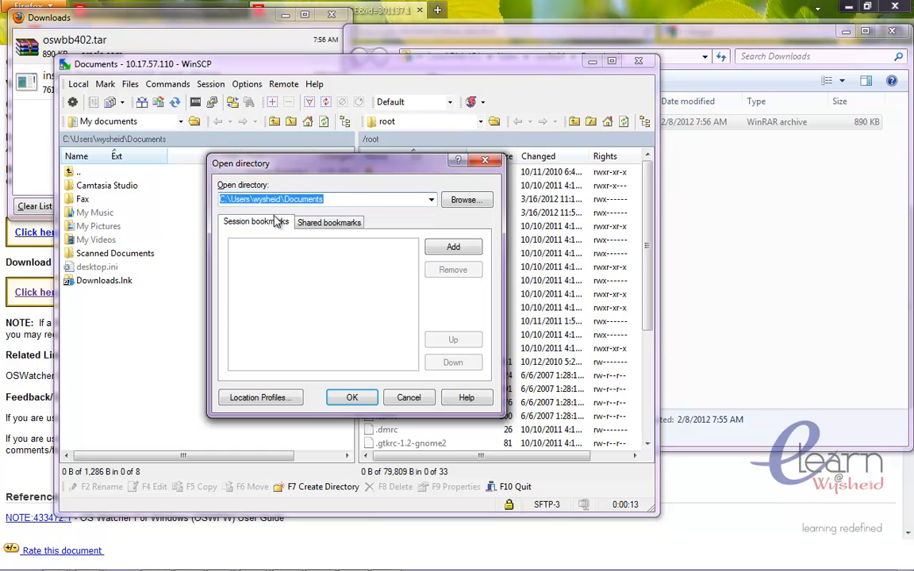
{"action": "key", "text": "ctrl+v"}
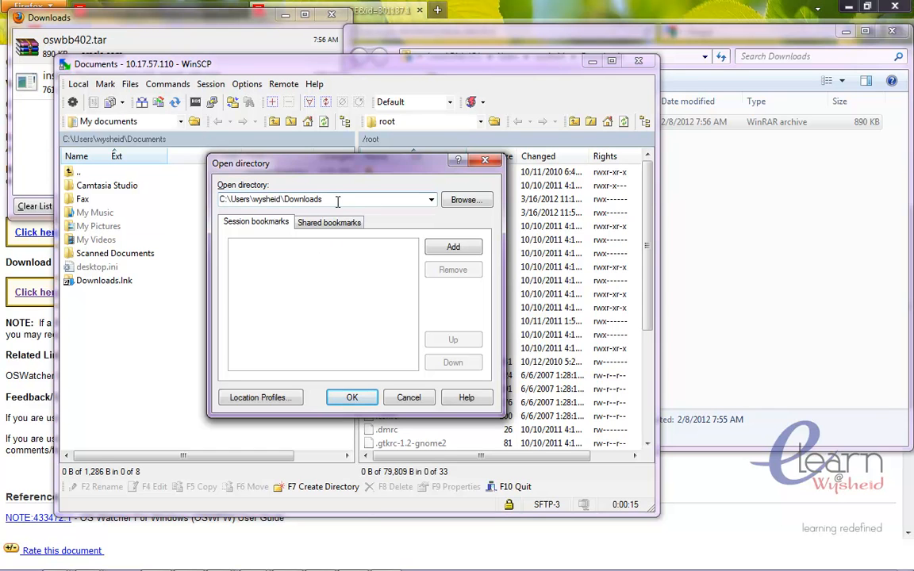
{"action": "left_click", "coordinate": [353, 398]}
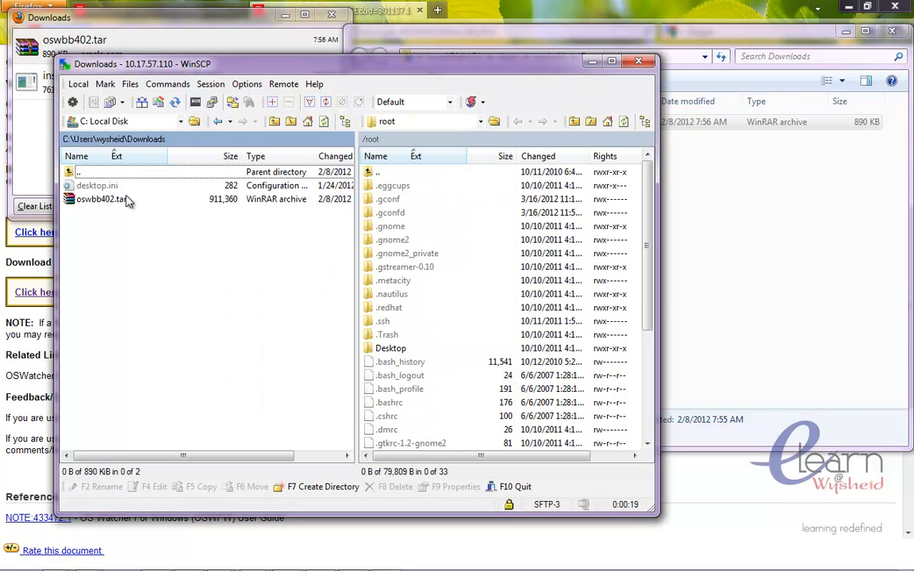
- Upload oswbb402.tar to the remote /root/Desktop/ directory
{"action": "left_click", "coordinate": [126, 200]}
{"action": "right_click", "coordinate": [125, 200]}
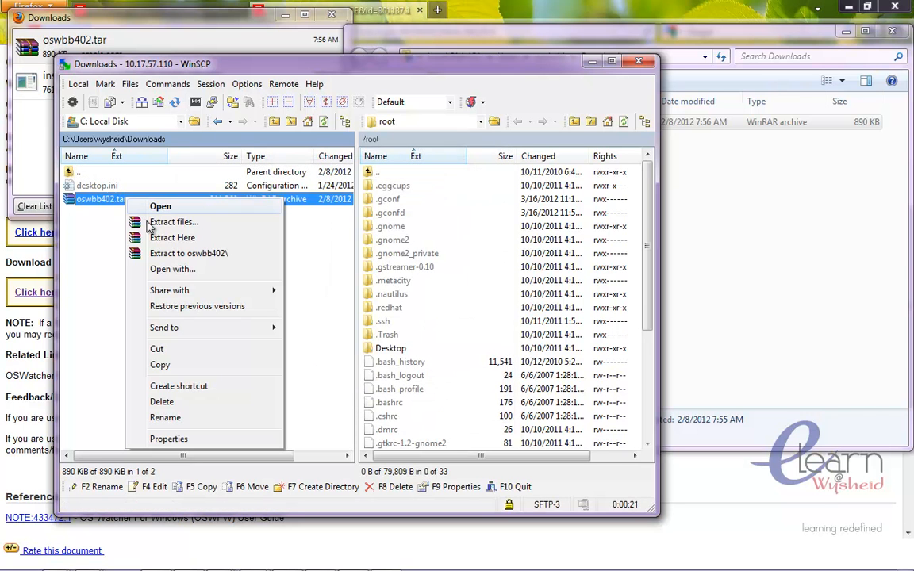
{"action": "left_click", "coordinate": [105, 286]}
{"action": "left_click_drag", "start_coordinate": [103, 199], "coordinate": [444, 350]}
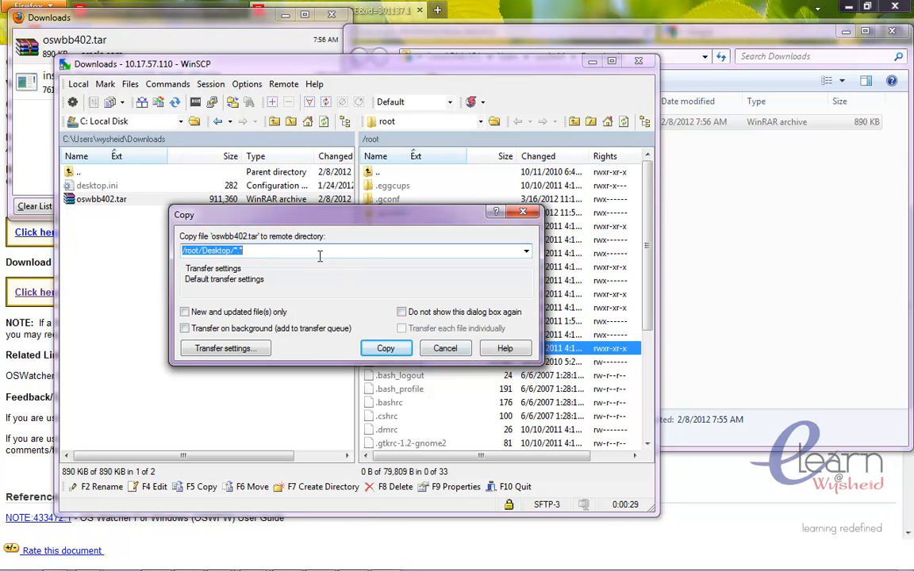
{"action": "left_click", "coordinate": [231, 251]}
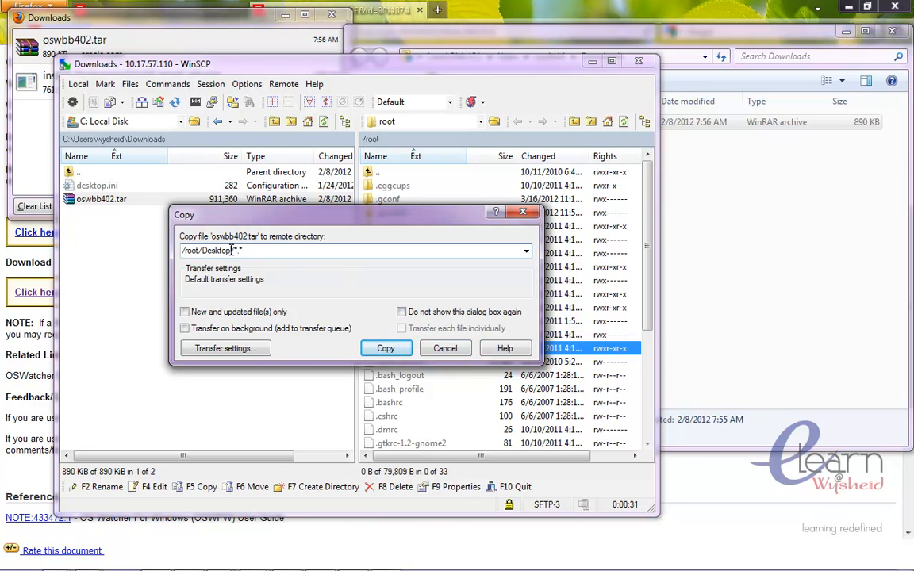
{"action": "key", "text": "BackSpace"}
{"action": "key", "text": "BackSpace"}
{"action": "key", "text": "BackSpace"}
{"action": "key", "text": "BackSpace"}
{"action": "key", "text": "BackSpace"}
{"action": "key", "text": "BackSpace"}
{"action": "key", "text": "BackSpace"}
{"action": "key", "text": "BackSpace"}
{"action": "key", "text": "Return"}
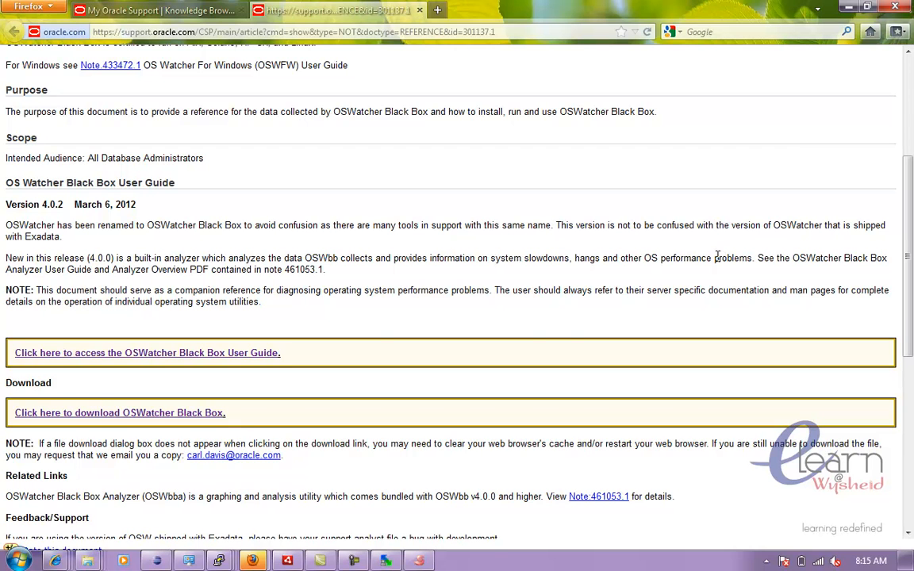
- Open the OSWatcher Black Box User Guide in the browser and read its installation and setup sections
{"action": "left_click", "coordinate": [253, 362]}
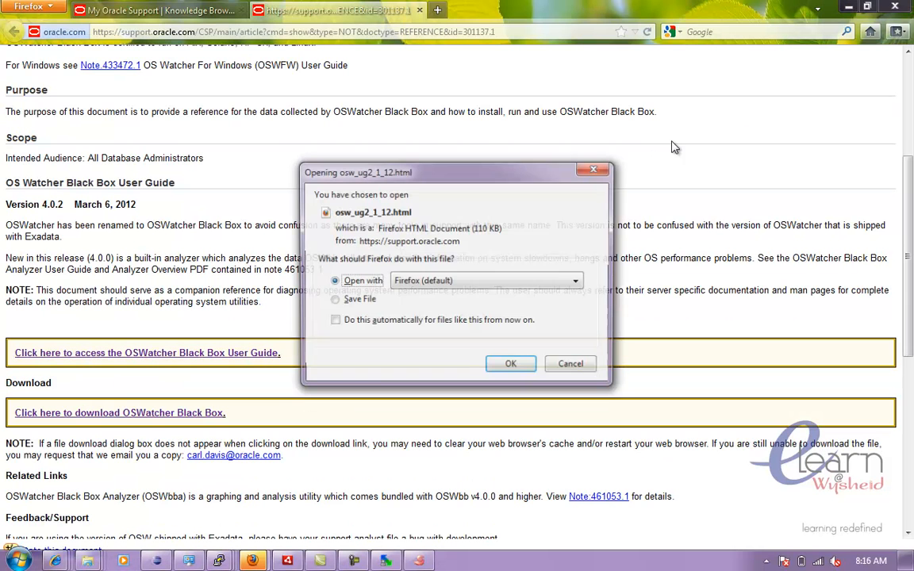
{"action": "left_click", "coordinate": [513, 367]}
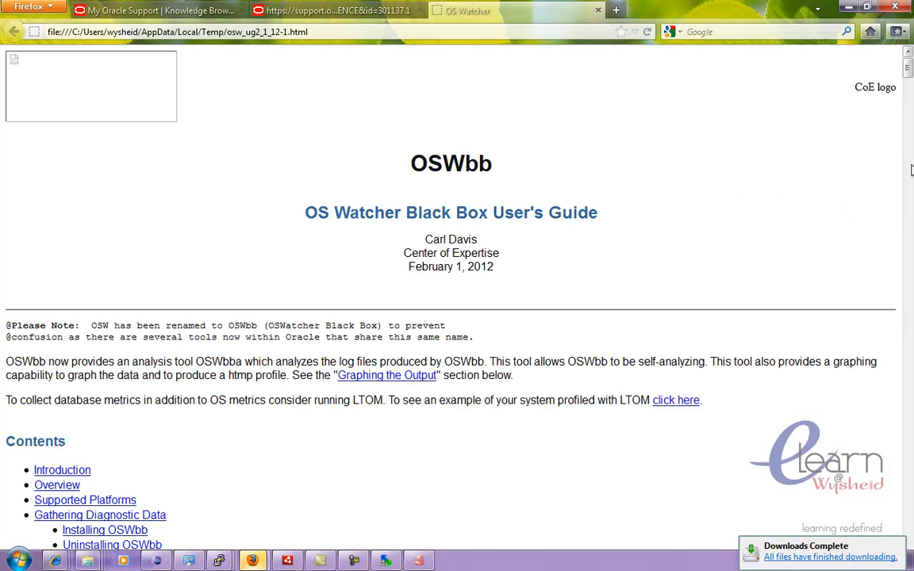
{"action": "scroll", "coordinate": [909, 88], "scroll_direction": "down", "scroll_amount": 2}
{"action": "scroll", "coordinate": [909, 87], "scroll_direction": "down", "scroll_amount": 5}
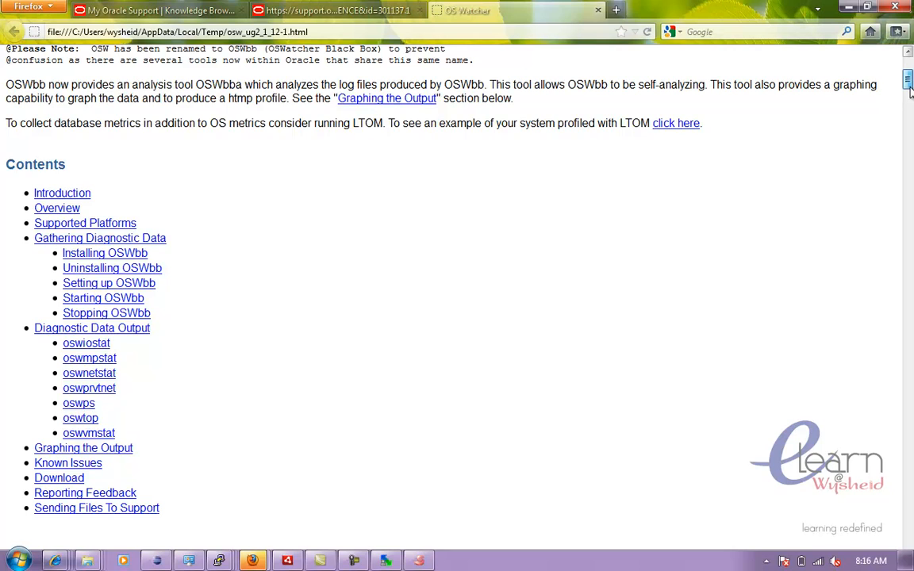
{"action": "scroll", "coordinate": [909, 90], "scroll_direction": "down", "scroll_amount": 1}
{"action": "left_click_drag", "start_coordinate": [911, 90], "coordinate": [911, 102]}
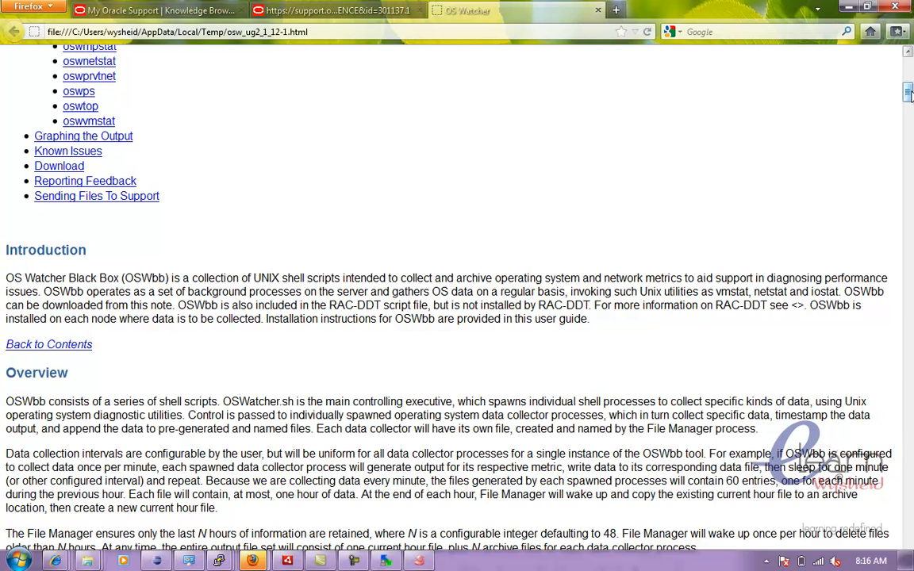
{"action": "scroll", "coordinate": [817, 84], "scroll_direction": "down", "scroll_amount": 5}
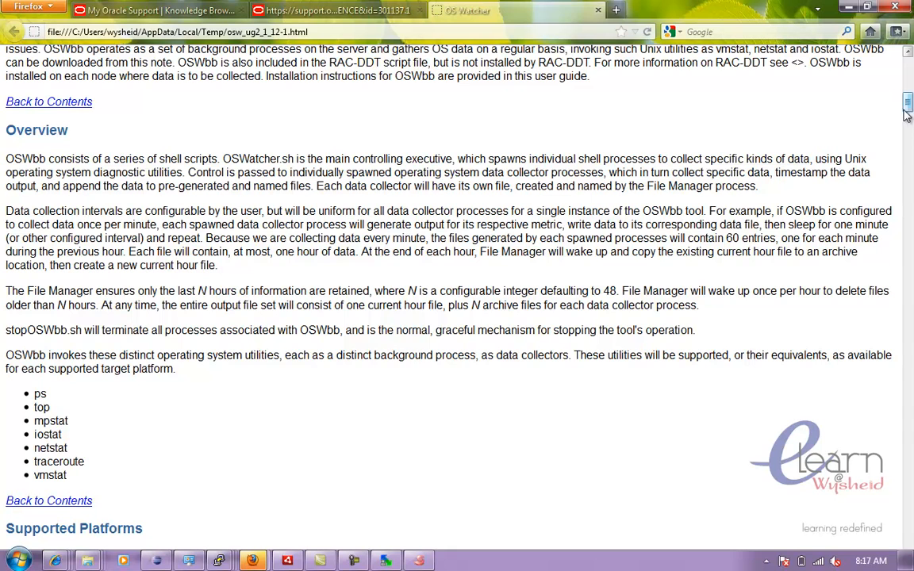
{"action": "left_click_drag", "start_coordinate": [909, 109], "coordinate": [910, 129]}
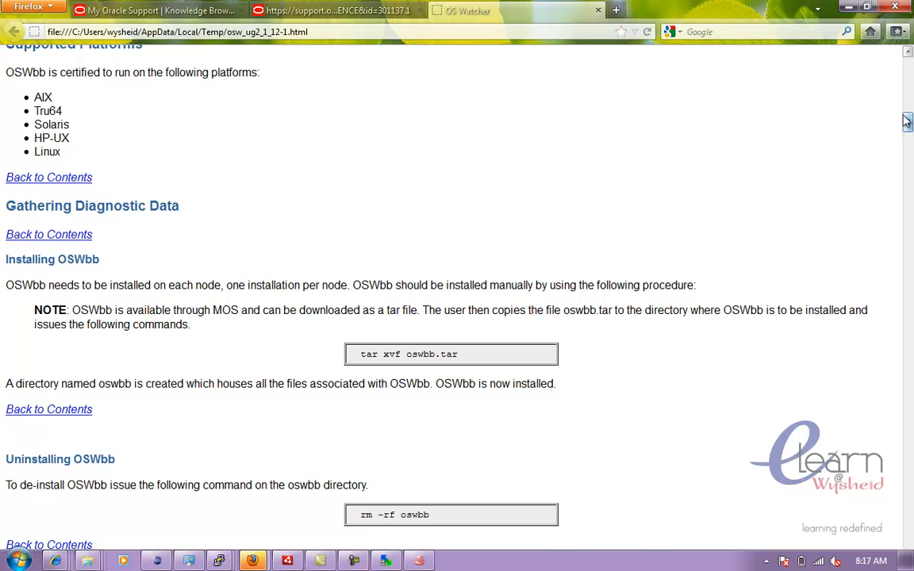
{"action": "left_click_drag", "start_coordinate": [907, 120], "coordinate": [908, 138]}
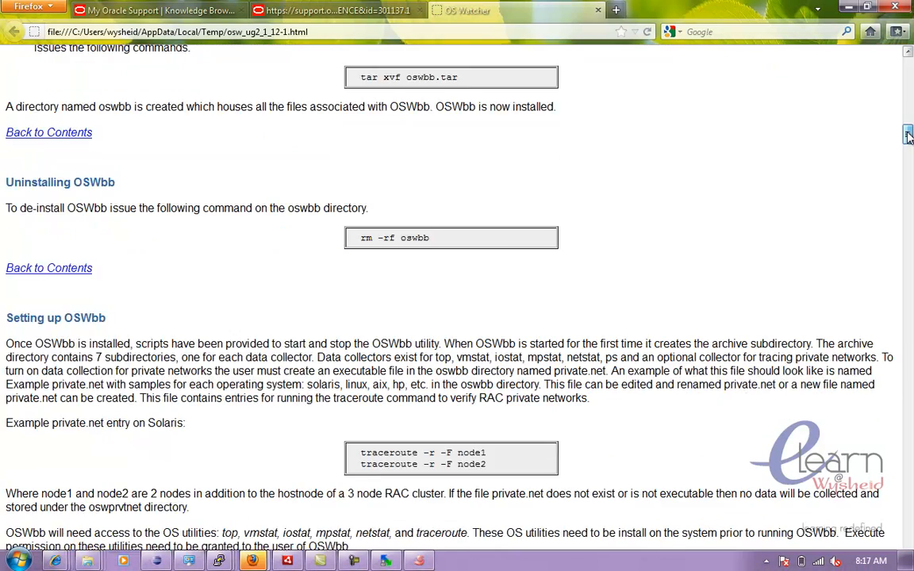
- Read the Setting up, Starting and Stopping OSWbb sections of the user guide
{"action": "left_click_drag", "start_coordinate": [909, 138], "coordinate": [908, 145]}
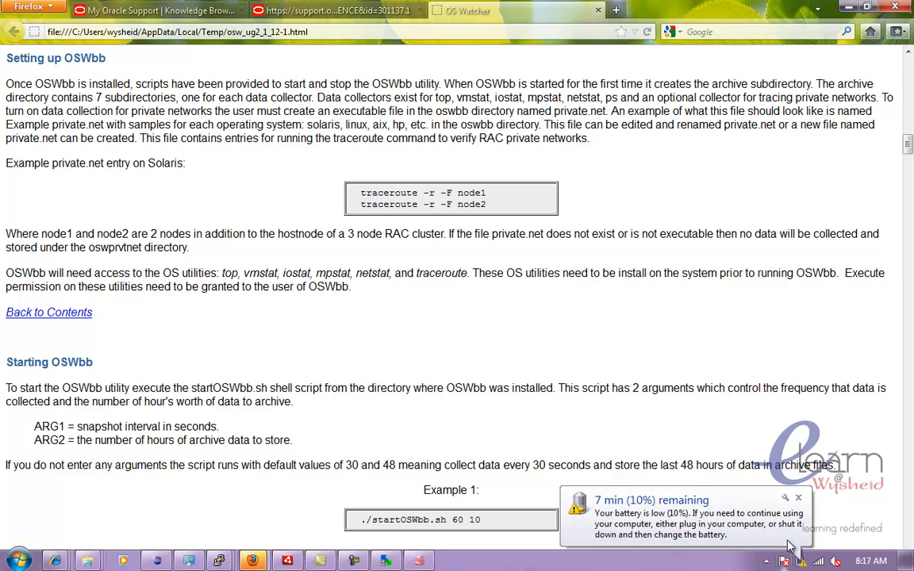
{"action": "left_click", "coordinate": [798, 499]}
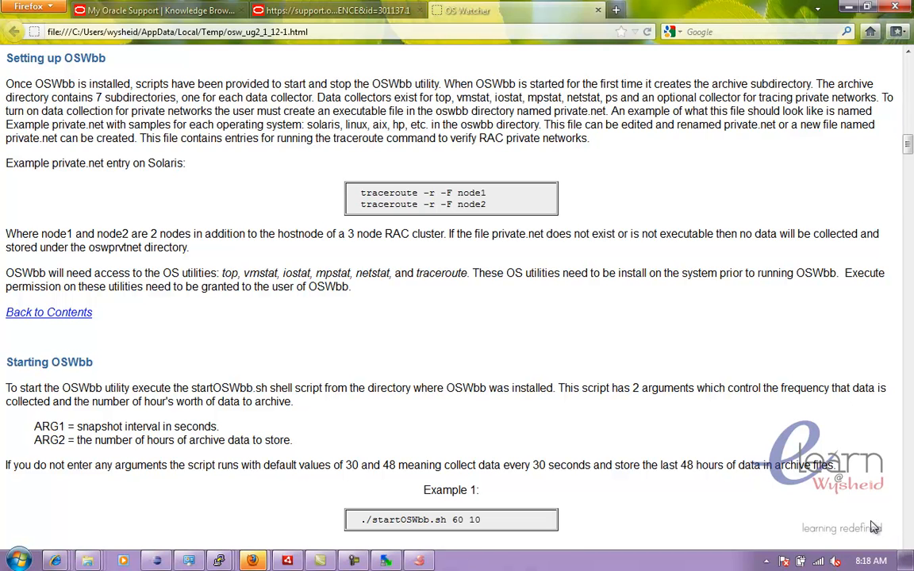
{"action": "scroll", "coordinate": [874, 527], "scroll_direction": "down", "scroll_amount": 3}
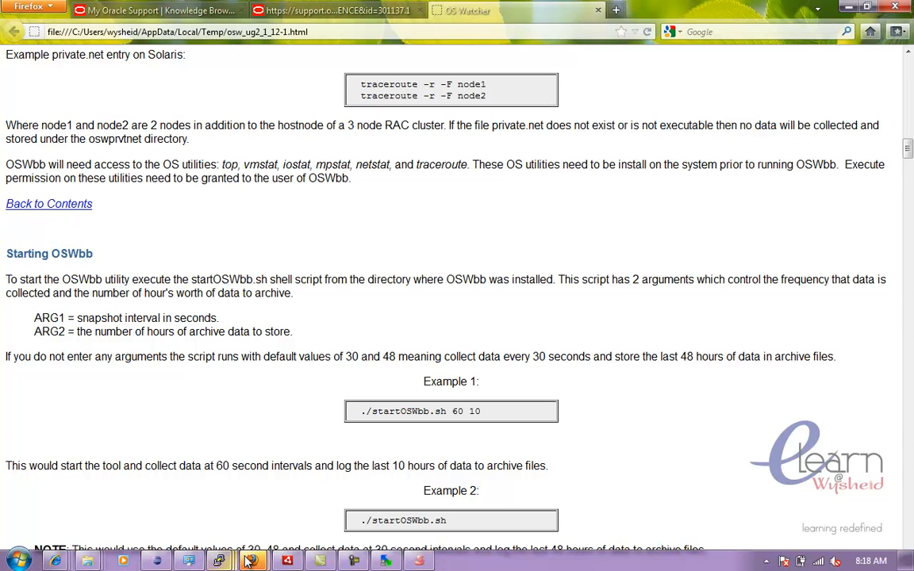
{"action": "mouse_move", "coordinate": [246, 560]}
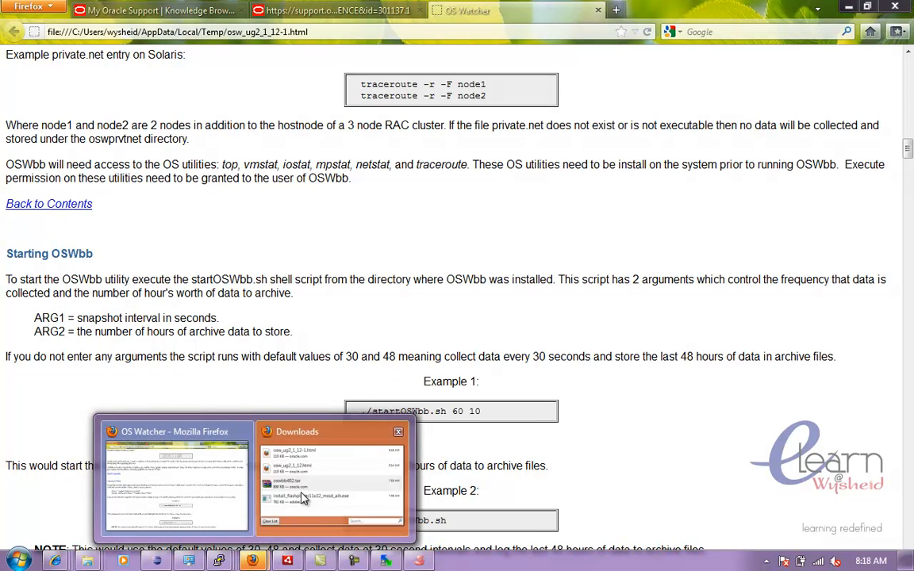
{"action": "left_click", "coordinate": [397, 433]}
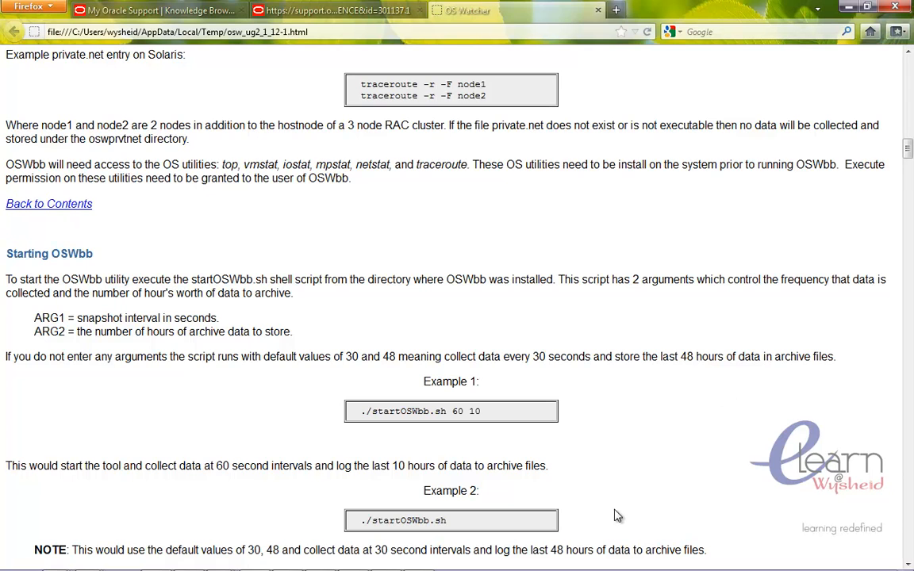
{"action": "left_click", "coordinate": [907, 563]}
{"action": "left_click", "coordinate": [908, 563]}
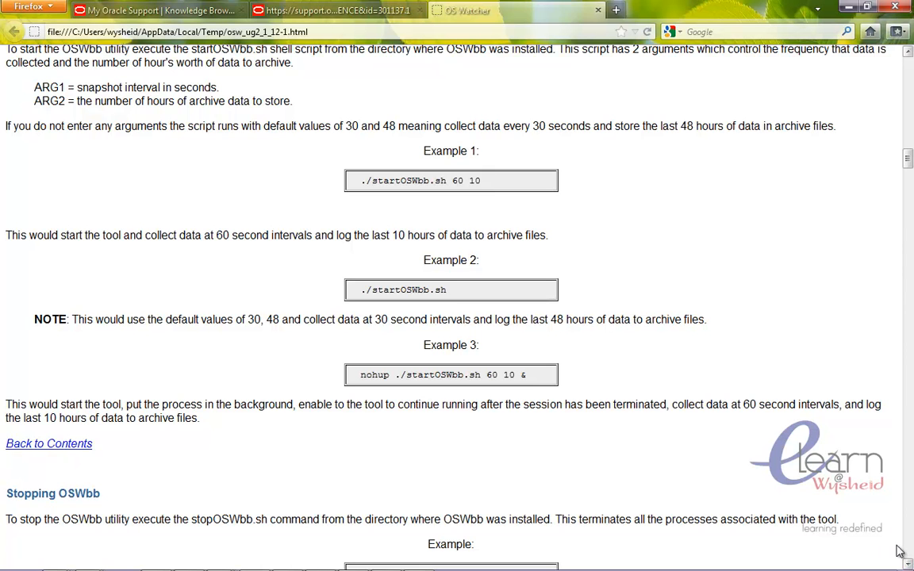
{"action": "left_click", "coordinate": [908, 563]}
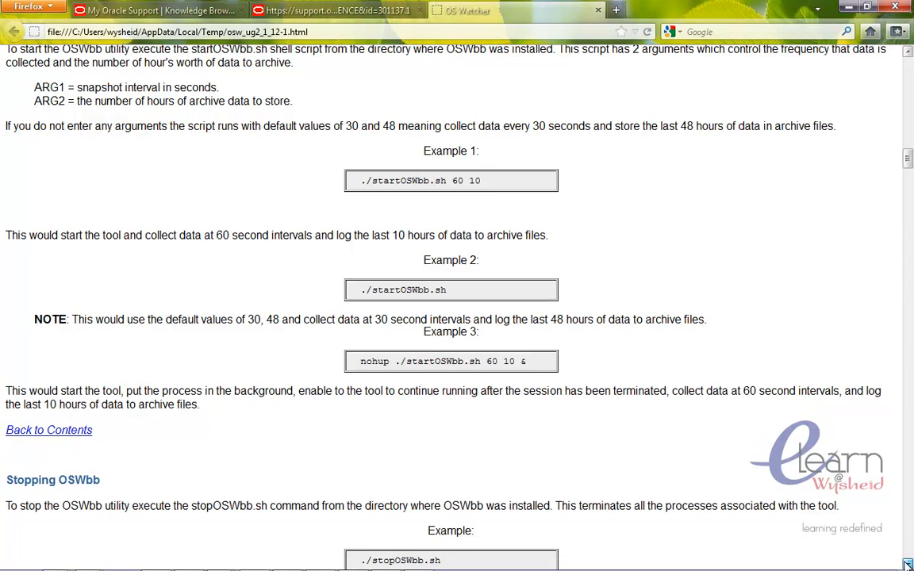
{"action": "scroll", "coordinate": [908, 564], "scroll_direction": "down", "scroll_amount": 3}
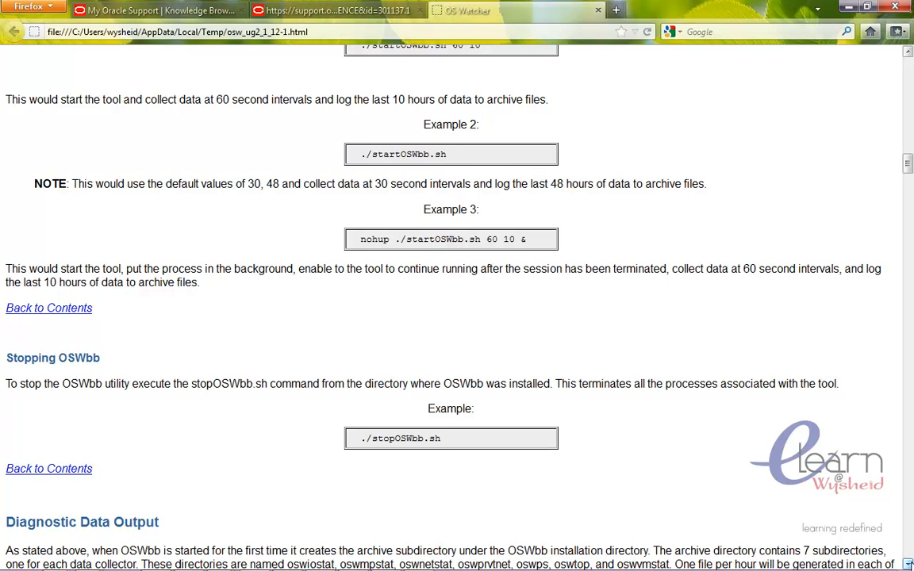
{"action": "left_click", "coordinate": [907, 564]}
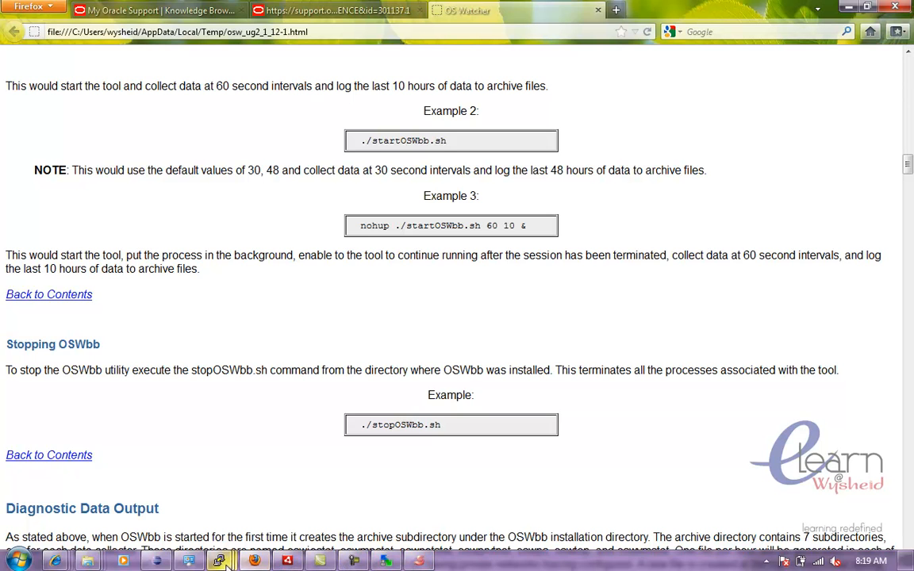
- Switch to the terminal session, clear the screen and list the home directory with ls -altr
{"action": "left_click", "coordinate": [409, 562]}
{"action": "type", "text": "clear"}
{"action": "key", "text": "Return"}
{"action": "type", "text": "ls -altr"}
{"action": "key", "text": "Return"}
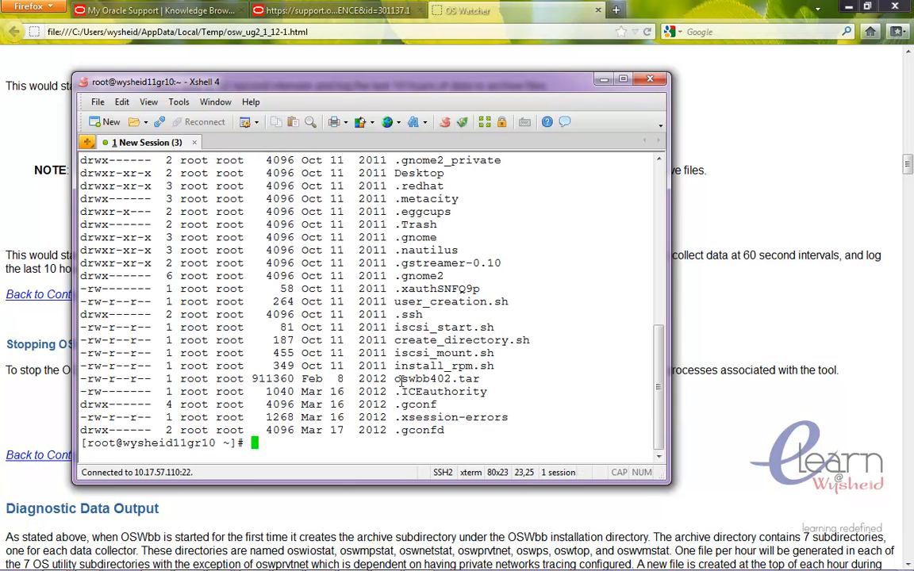
{"action": "left_click_drag", "start_coordinate": [399, 382], "coordinate": [474, 380]}
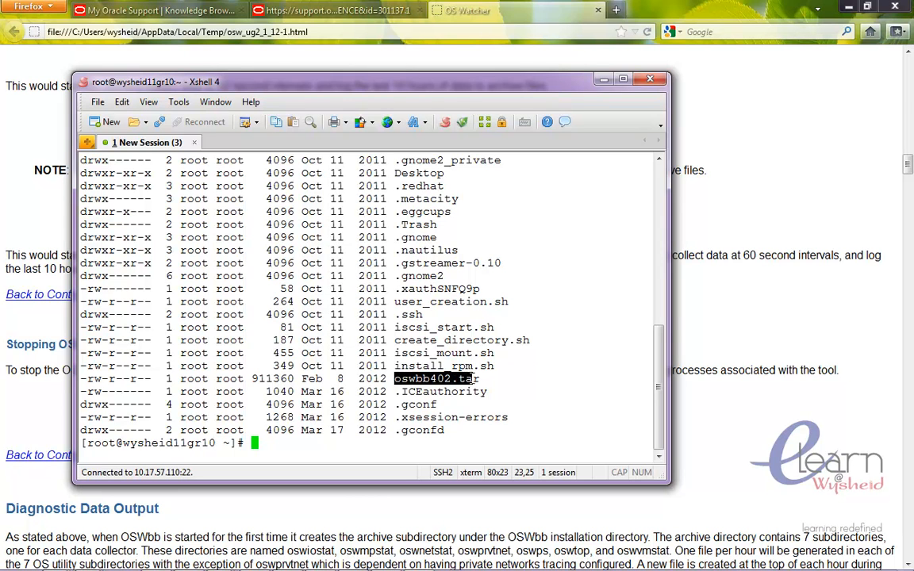
- Extract the archive with tar -xvf oswbb402.tar
{"action": "left_click", "coordinate": [439, 389]}
{"action": "type", "text": "tar "}
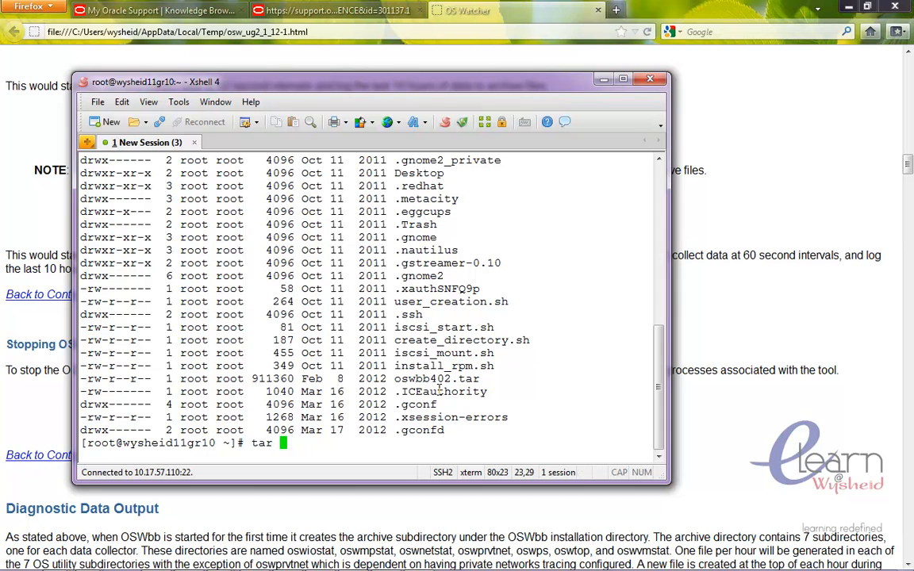
{"action": "type", "text": "-xvf "}
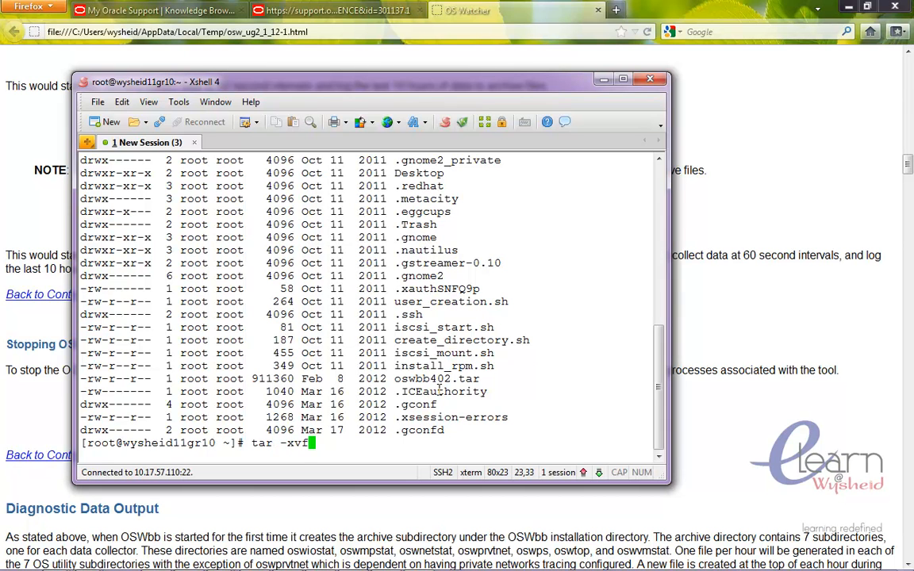
{"action": "type", "text": "os"}
{"action": "key", "text": "Tab"}
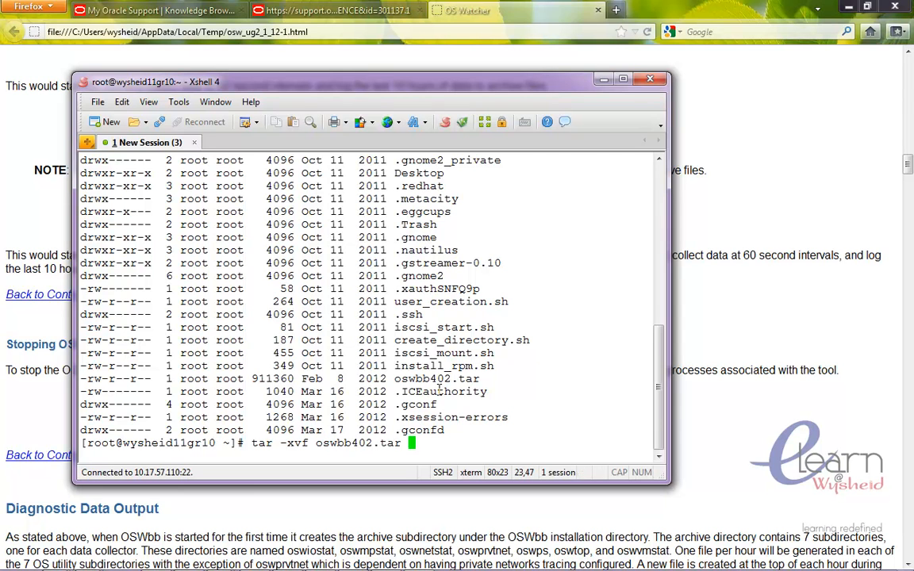
{"action": "key", "text": "Return"}
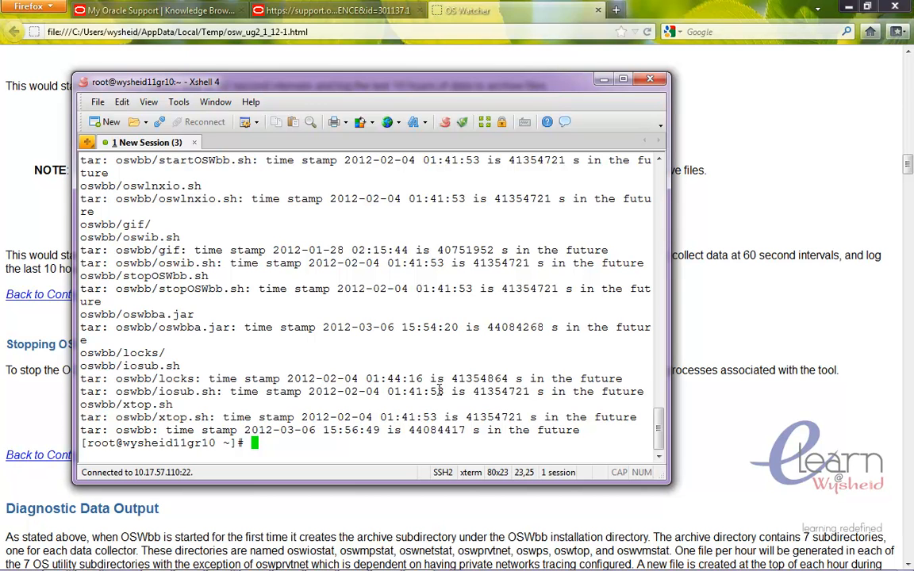
- List the home directory again and change into the extracted oswbb directory
{"action": "type", "text": "ls -altr"}
{"action": "key", "text": "Return"}
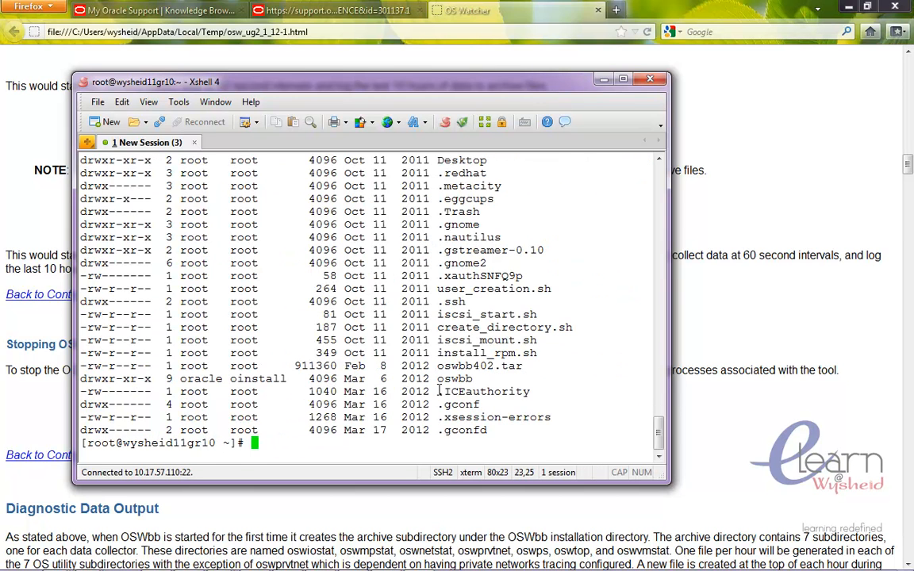
{"action": "type", "text": "cd cd"}
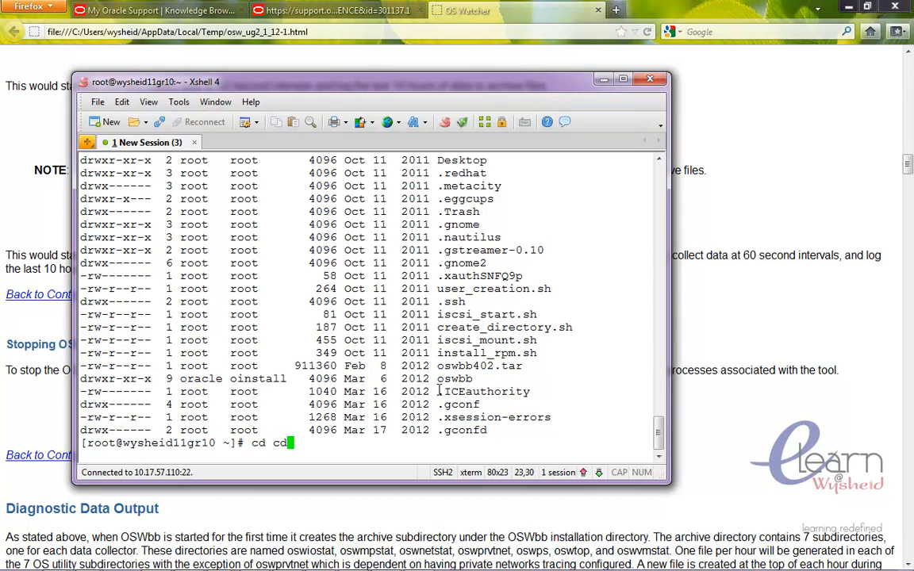
{"action": "key", "text": "BackSpace"}
{"action": "type", "text": "os"}
{"action": "key", "text": "Tab"}
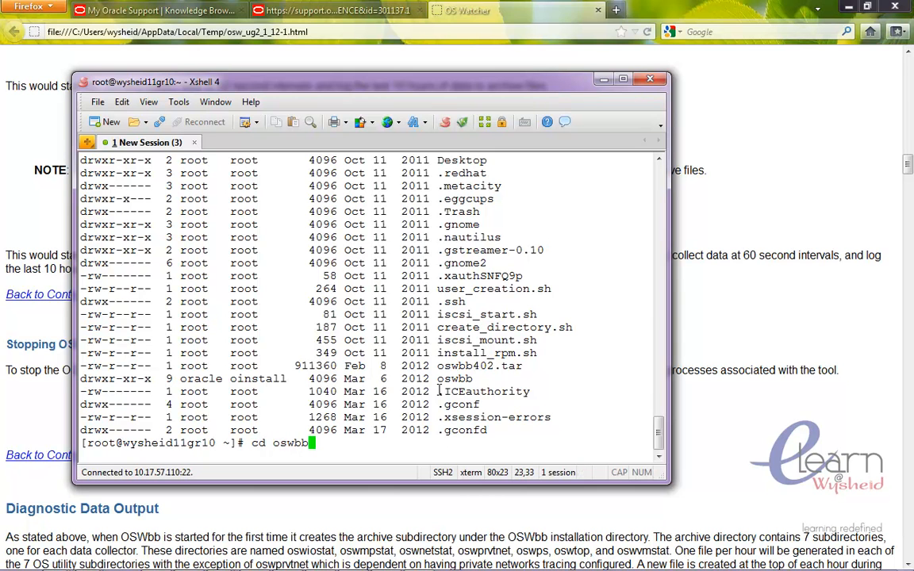
{"action": "key", "text": "Return"}
- List the oswbb directory's files with ls -altr
{"action": "type", "text": "ls "}
{"action": "type", "text": "-altr"}
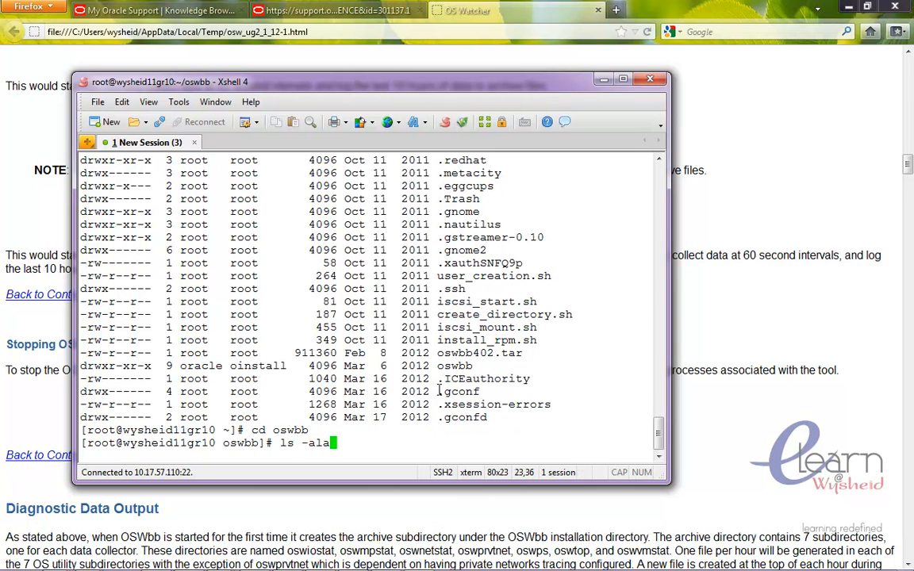
{"action": "key", "text": "Return"}
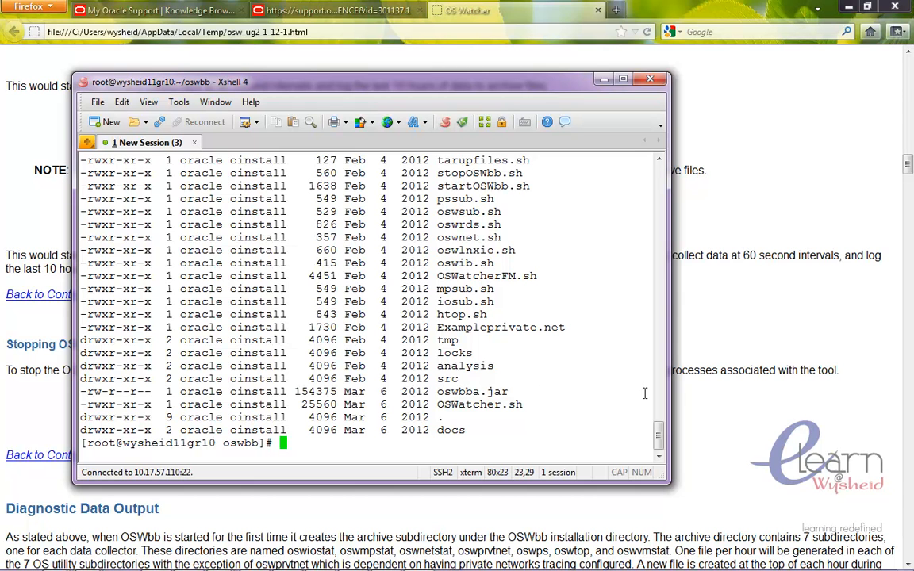
{"action": "mouse_move", "coordinate": [659, 433]}
{"action": "left_mouse_down"}
{"action": "mouse_move", "coordinate": [661, 409]}
{"action": "mouse_move", "coordinate": [662, 429]}
{"action": "left_mouse_up"}
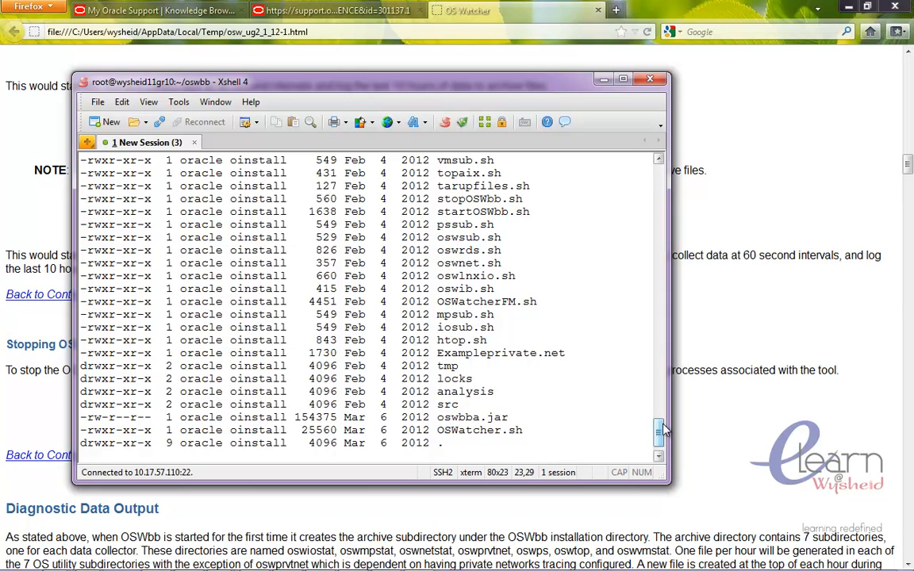
{"action": "left_click_drag", "start_coordinate": [663, 429], "coordinate": [662, 429]}
- Start OSWbb in the background with nohup ./startOSWbb.sh 30 2 &
{"action": "type", "text": "nohup "}
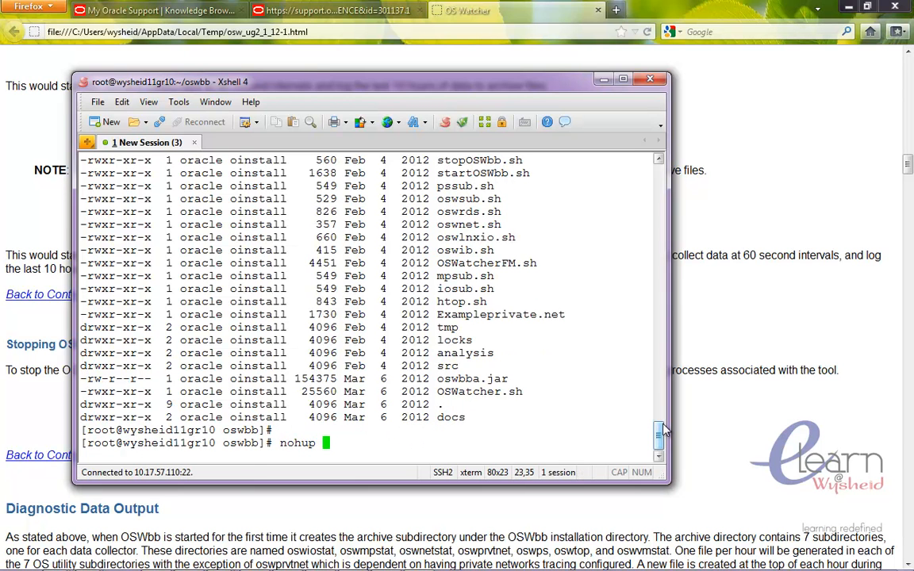
{"action": "type", "text": "./sta"}
{"action": "key", "text": "Tab"}
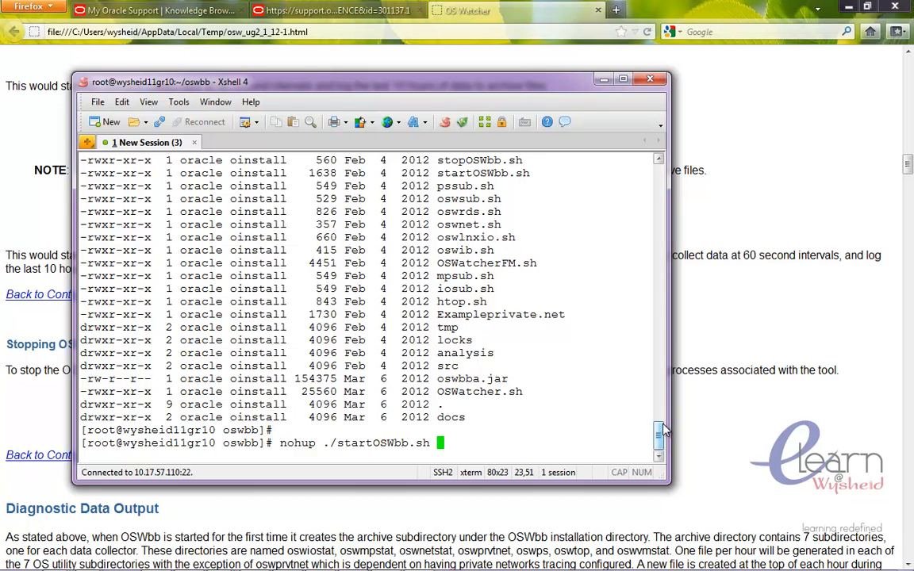
{"action": "type", "text": "30 2 &"}
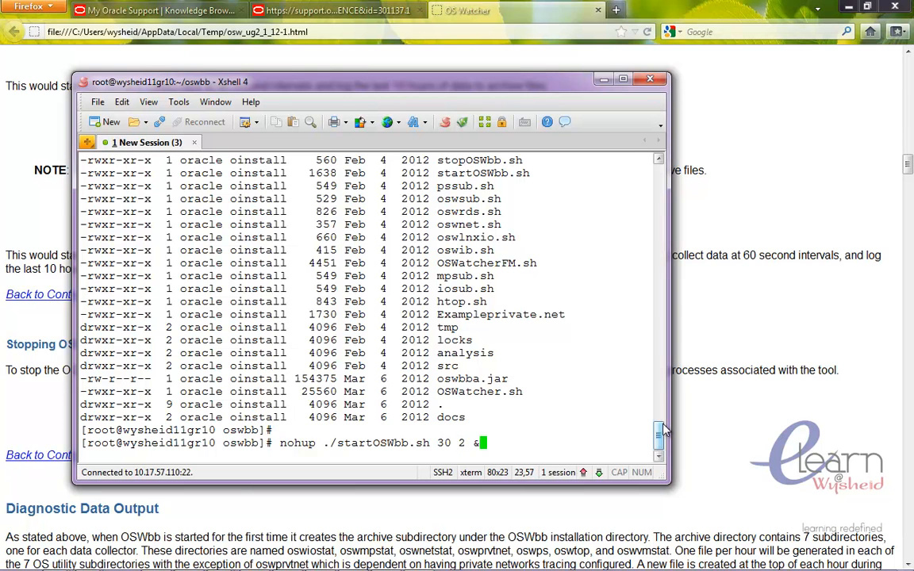
{"action": "key", "text": "Return"}
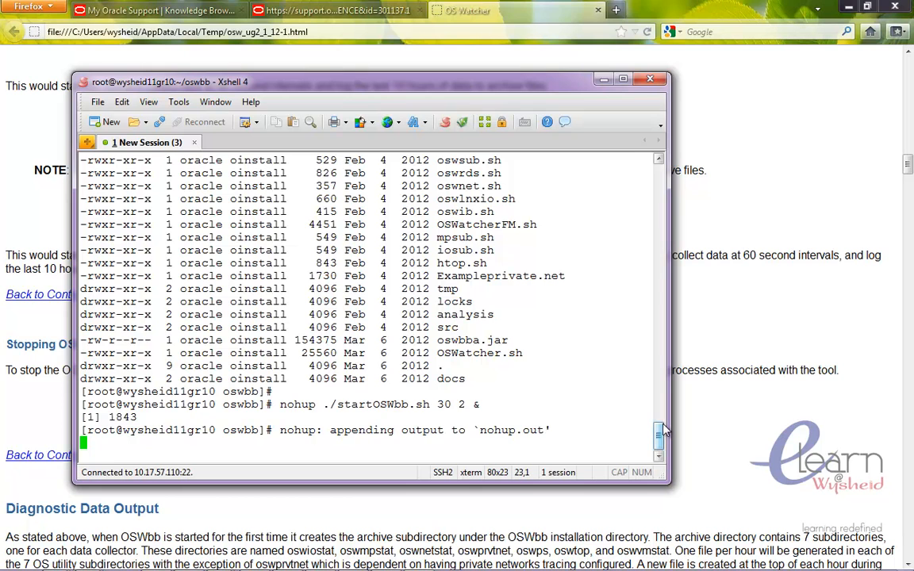
{"action": "key", "text": "Return"}
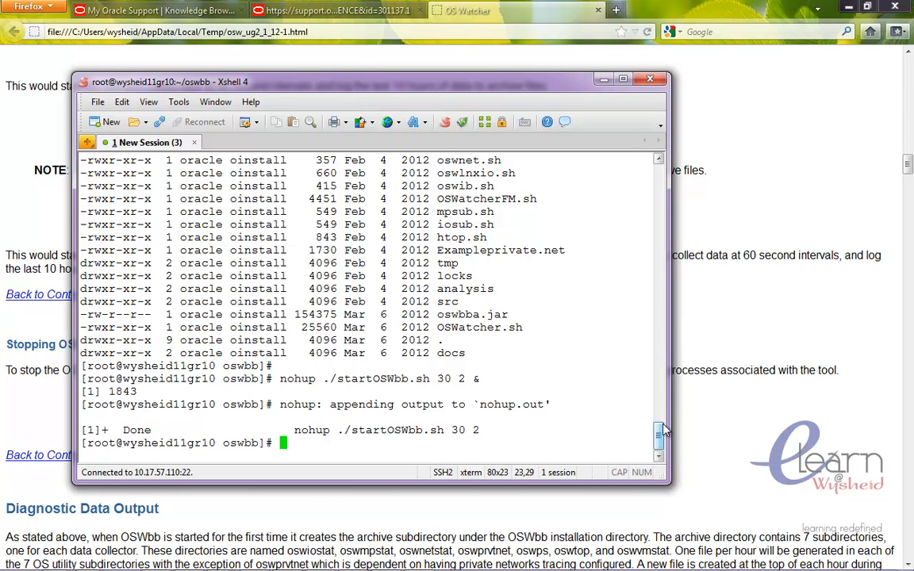
- List the oswbb directory and display the nohup.out file with cat
{"action": "type", "text": "ls -altr"}
{"action": "key", "text": "Return"}
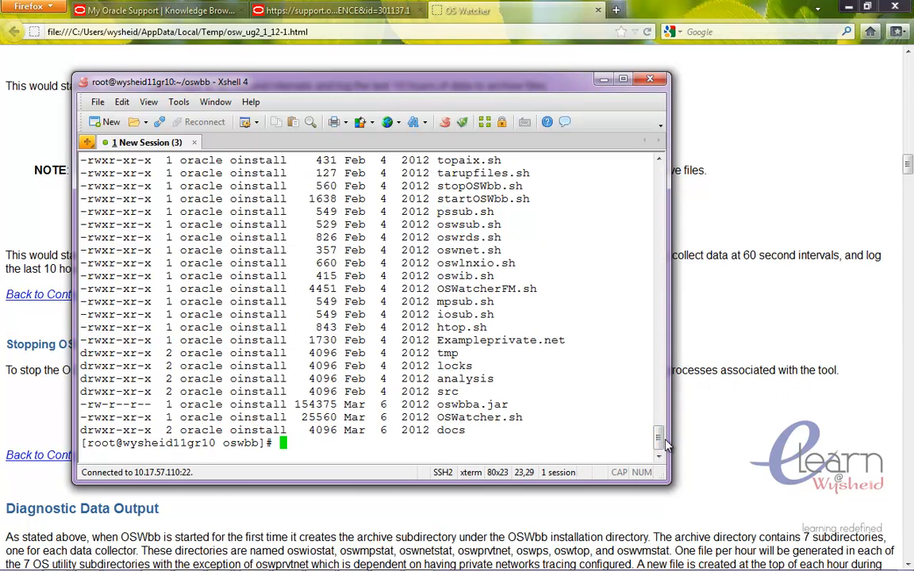
{"action": "left_click_drag", "start_coordinate": [665, 447], "coordinate": [665, 425]}
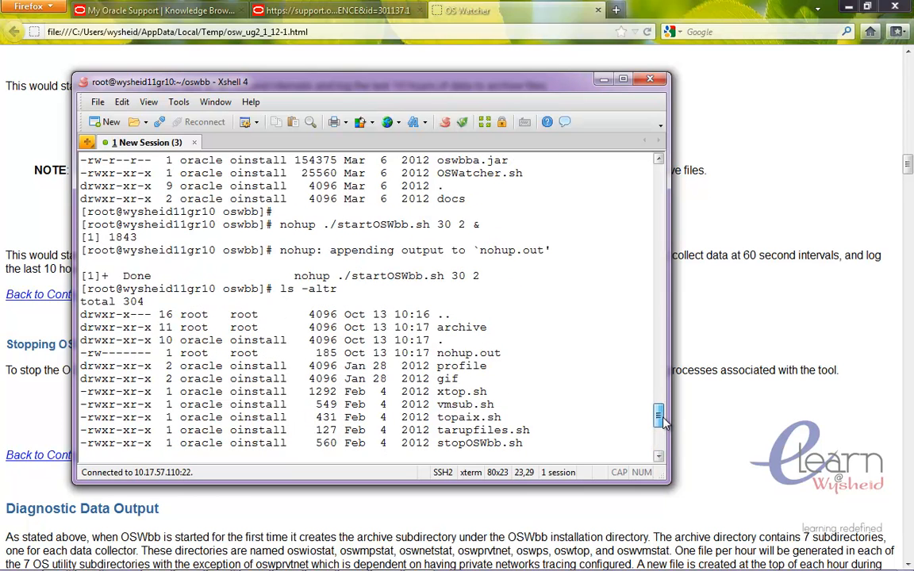
{"action": "type", "text": "cat no"}
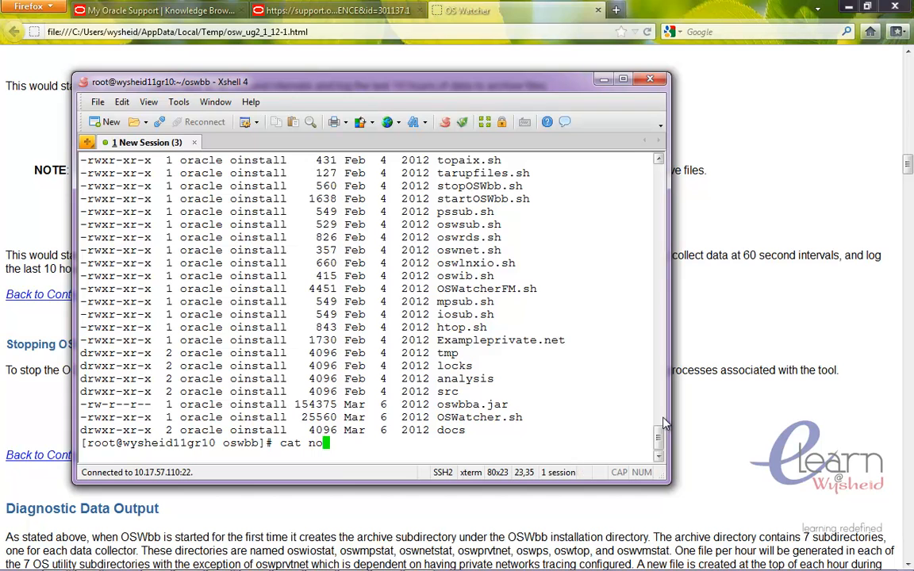
{"action": "key", "text": "Tab"}
{"action": "key", "text": "Return"}
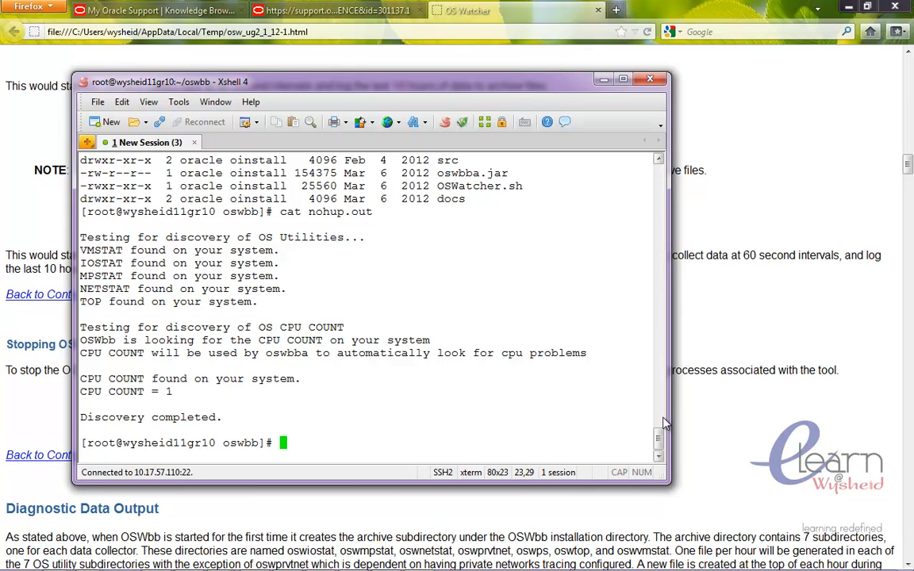
- Check background jobs and running OSWbb processes with jobs and ps -eaf|grep osw
{"action": "type", "text": "jobs"}
{"action": "key", "text": "Return"}
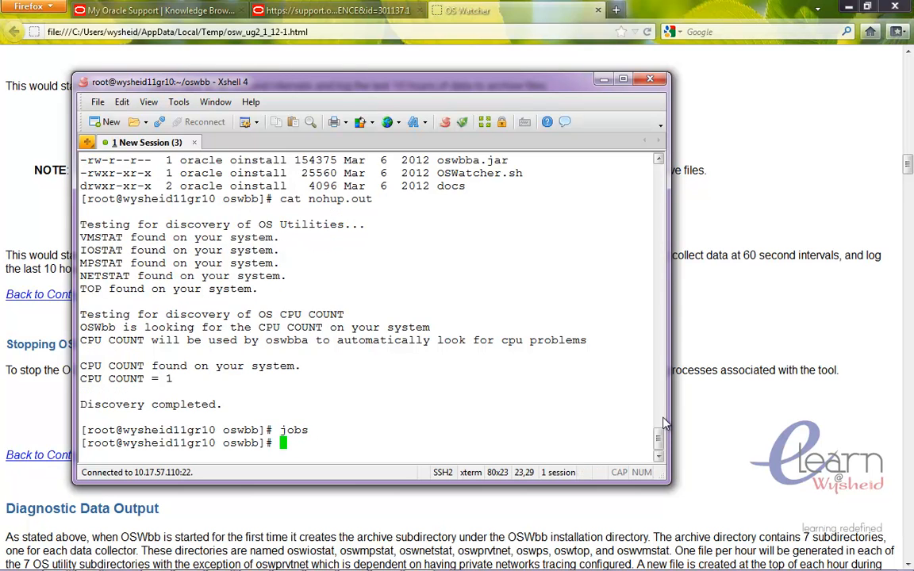
{"action": "type", "text": "ps -eaf|"}
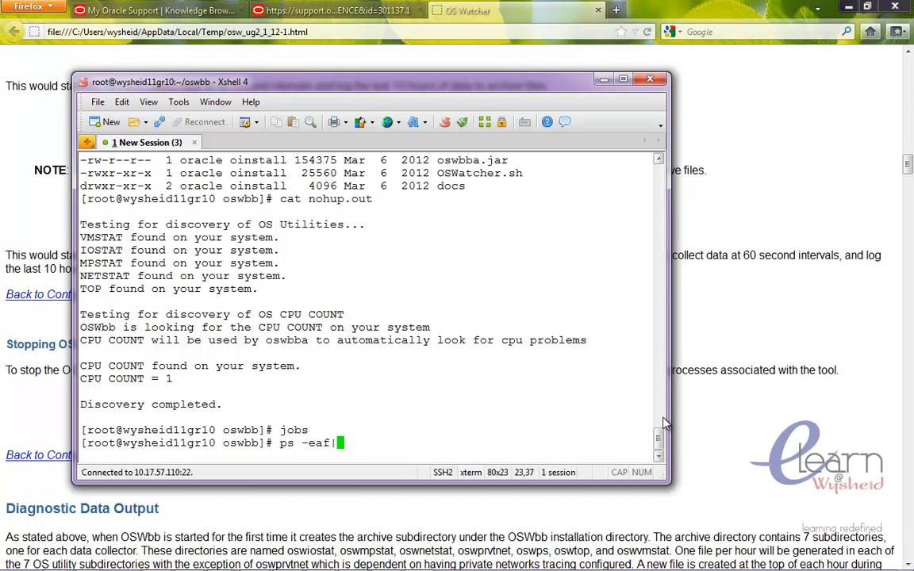
{"action": "type", "text": "grep os"}
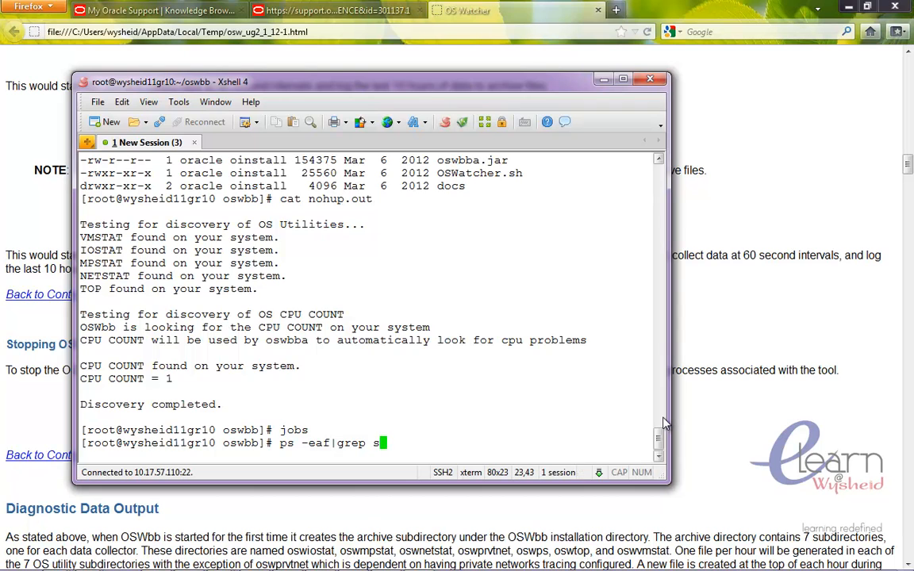
{"action": "type", "text": "w"}
{"action": "key", "text": "Return"}
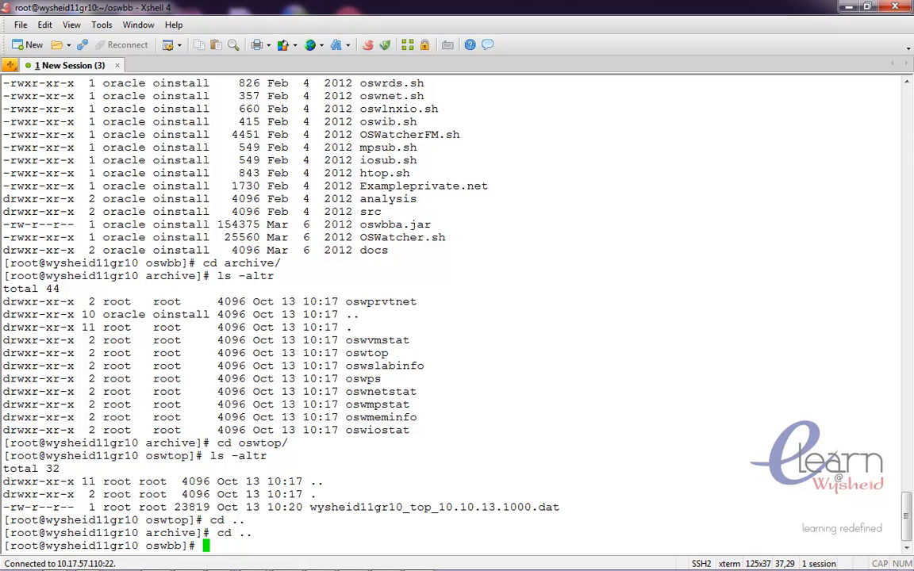
- List the oswbb directory's contents with ls -latr
{"action": "type", "text": "ls -latr"}
{"action": "key", "text": "Return"}
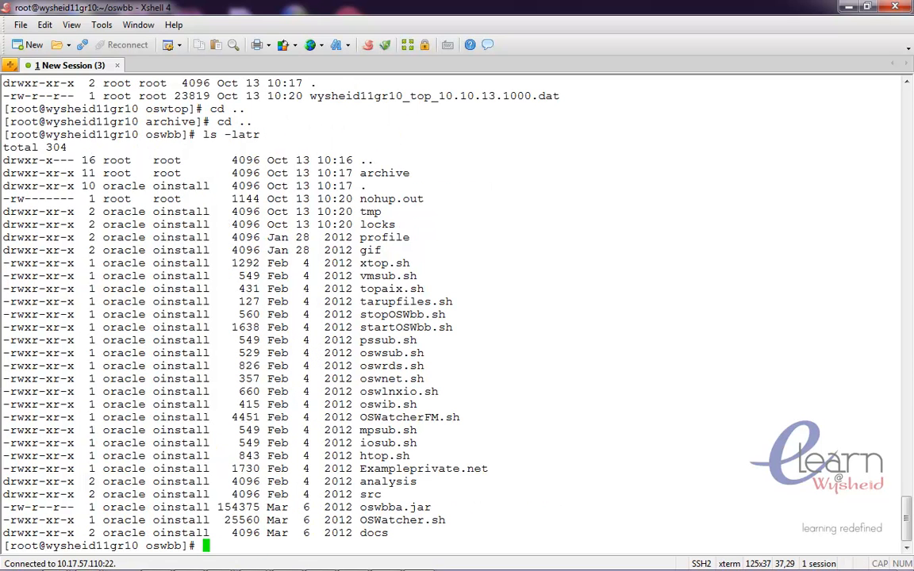
- Change into the archive directory and list its contents with ls -altr
{"action": "type", "text": "cd arc"}
{"action": "key", "text": "Tab"}
{"action": "key", "text": "Return"}
{"action": "type", "text": "ls -altr"}
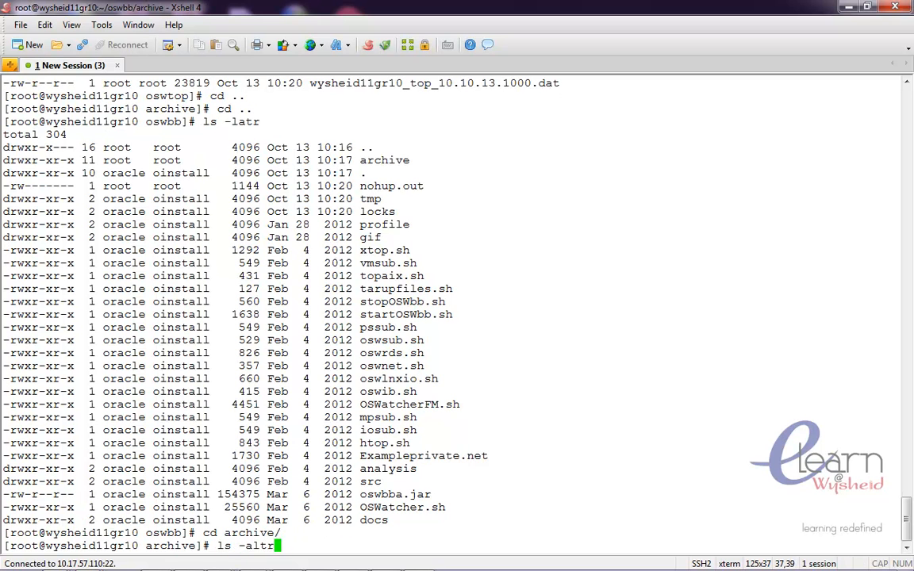
{"action": "key", "text": "Return"}
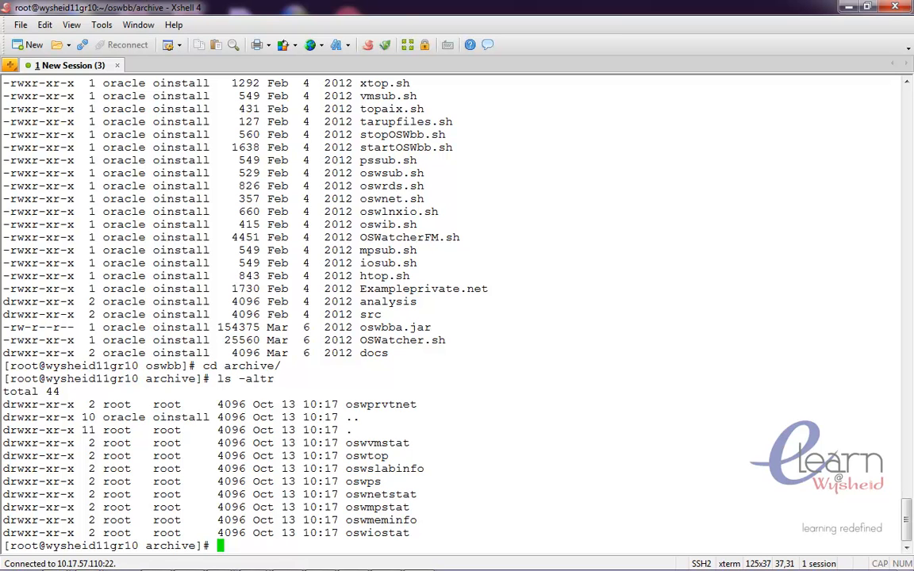
- Change into the oswiostat subdirectory and list its files with ls -altr
{"action": "type", "text": "cd"}
{"action": "key", "text": "BackSpace"}
{"action": "key", "text": "BackSpace"}
{"action": "key", "text": "BackSpace"}
{"action": "type", "text": "cd oswio"}
{"action": "key", "text": "Tab"}
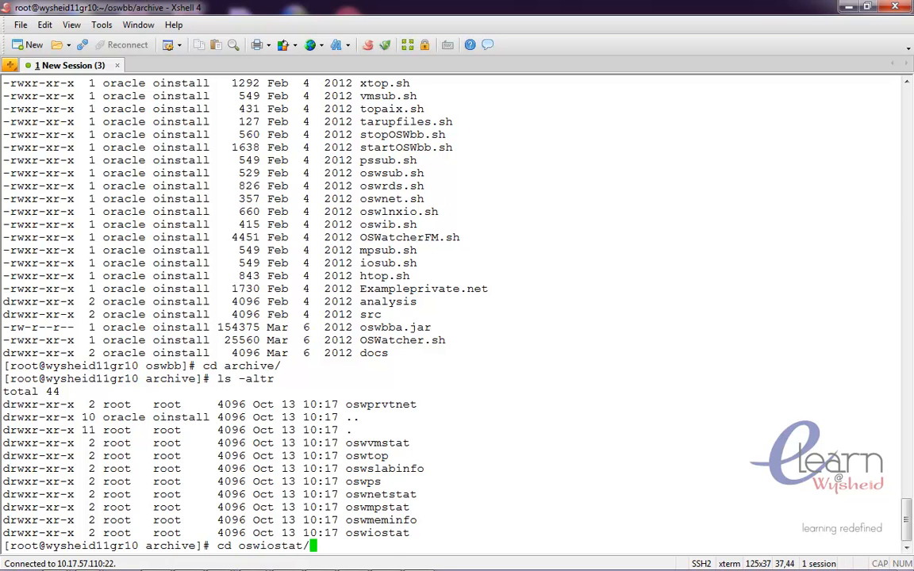
{"action": "key", "text": "Return"}
{"action": "type", "text": "ls -altr"}
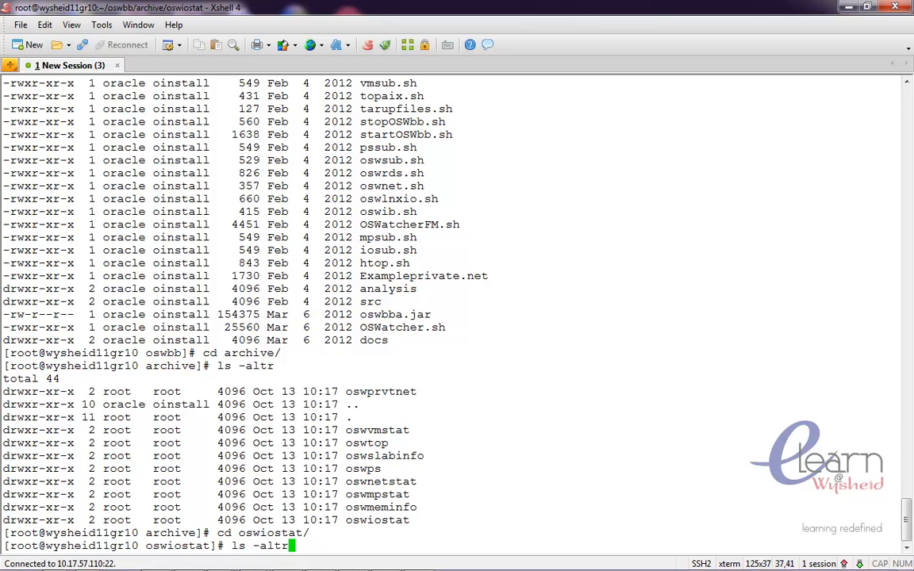
{"action": "key", "text": "Return"}
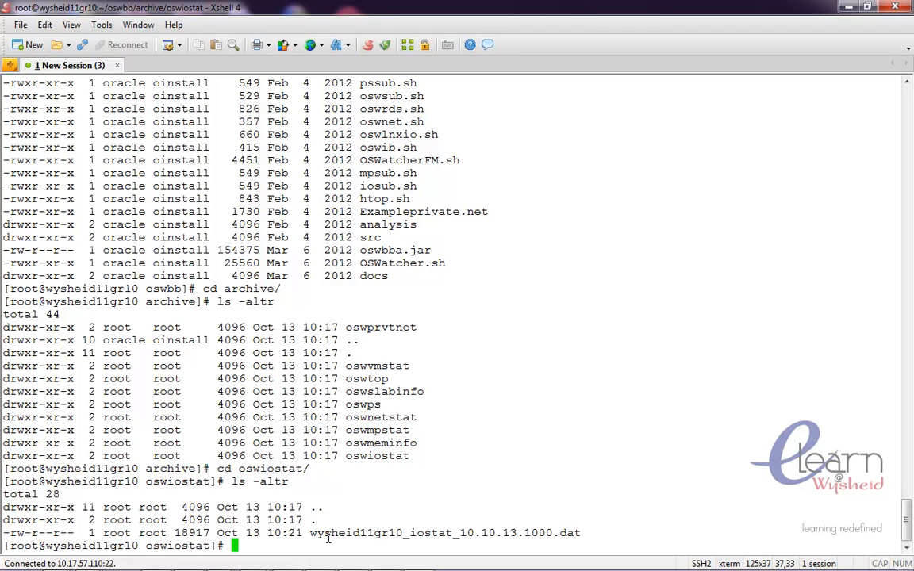
- Open the wysheid11gr10_iostat_10.10.13.1000.dat file in the vi editor
{"action": "left_click_drag", "start_coordinate": [311, 533], "coordinate": [404, 538]}
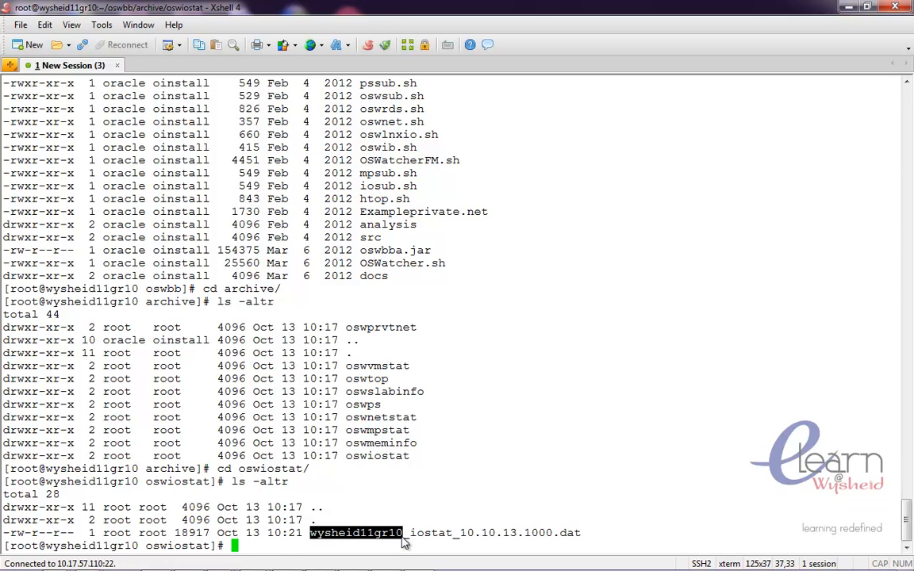
{"action": "left_click_drag", "start_coordinate": [424, 532], "coordinate": [579, 533]}
{"action": "type", "text": "vi"}
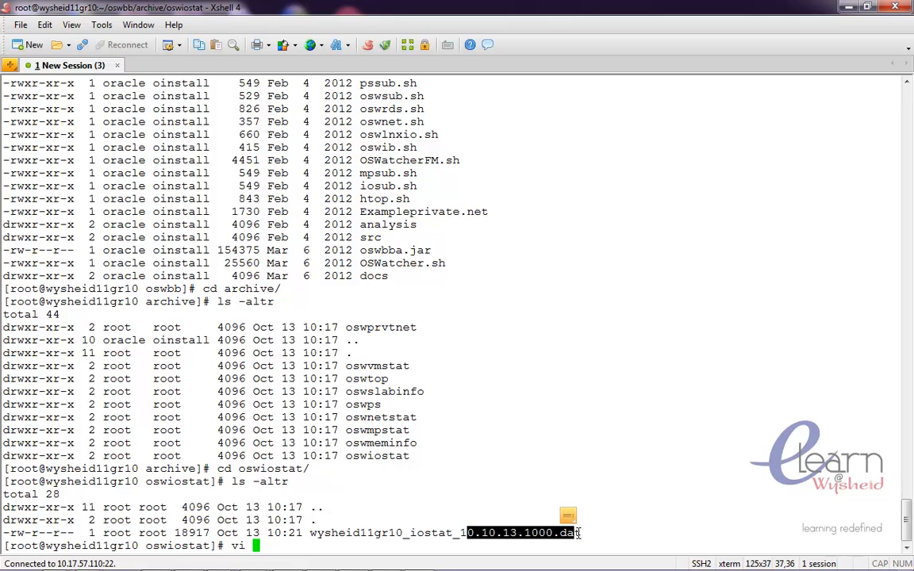
{"action": "key", "text": "Tab"}
{"action": "key", "text": "Return"}
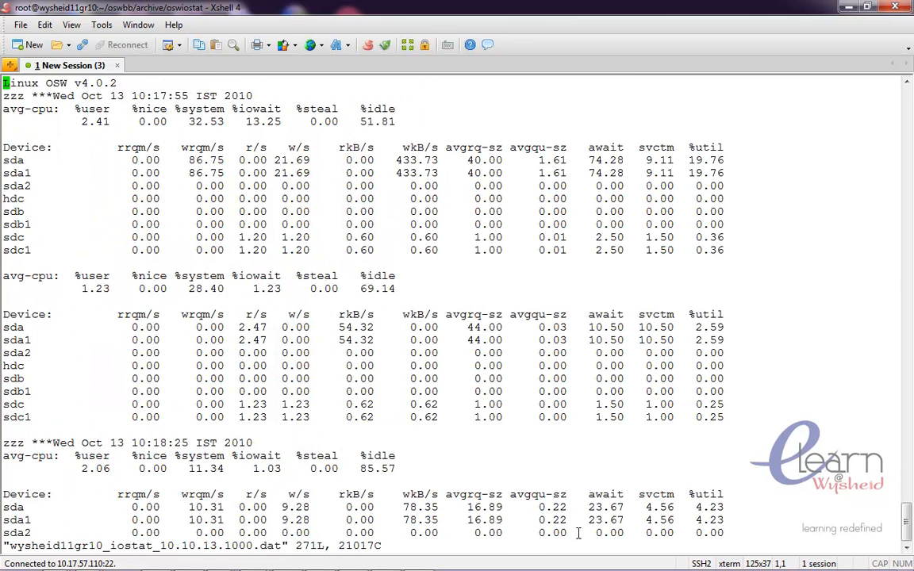
- Scroll down through the timestamped iostat samples in the file
{"action": "key", "text": "Down"}
{"action": "key", "text": "Down"}
{"action": "key", "text": "Down"}
{"action": "key", "text": "Down"}
{"action": "key", "text": "Down"}
{"action": "key", "text": "Down"}
{"action": "key", "text": "Down"}
{"action": "key", "text": "Down"}
{"action": "key", "text": "Down"}
{"action": "key", "text": "Down"}
{"action": "key", "text": "Down"}
{"action": "key", "text": "Down"}
{"action": "key", "text": "Down"}
{"action": "key", "text": "Down"}
{"action": "key", "text": "Down"}
{"action": "key", "text": "Down"}
{"action": "key", "text": "Down"}
{"action": "key", "text": "Down"}
{"action": "key", "text": "Down"}
{"action": "key", "text": "Down"}
{"action": "key", "text": "Down"}
{"action": "key", "text": "Down"}
{"action": "key", "text": "Down"}
{"action": "key", "text": "Down"}
{"action": "key", "text": "Down"}
{"action": "key", "text": "Down"}
{"action": "key", "text": "Down"}
{"action": "key", "text": "Down"}
{"action": "key", "text": "Down"}
{"action": "key", "text": "Down"}
{"action": "key", "text": "Down"}
{"action": "key", "text": "Down"}
{"action": "key", "text": "Down"}
{"action": "key", "text": "Down"}
{"action": "key", "text": "Down"}
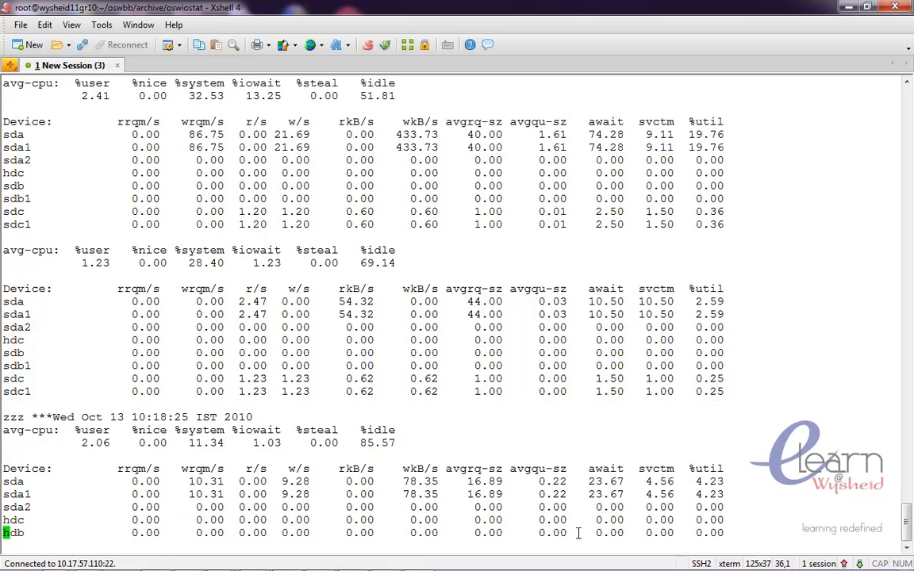
{"action": "key", "text": "Down"}
{"action": "key", "text": "Down"}
{"action": "key", "text": "Down"}
{"action": "key", "text": "Down"}
{"action": "key", "text": "Down"}
{"action": "key", "text": "Down"}
{"action": "key", "text": "Down"}
{"action": "key", "text": "Down"}
{"action": "key", "text": "Down"}
{"action": "key", "text": "Down"}
{"action": "key", "text": "Down"}
{"action": "key", "text": "Down"}
{"action": "key", "text": "Down"}
{"action": "key", "text": "Down"}
{"action": "key", "text": "Down"}
{"action": "key", "text": "Down"}
{"action": "key", "text": "Down"}
{"action": "key", "text": "Down"}
{"action": "key", "text": "Down"}
{"action": "key", "text": "Down"}
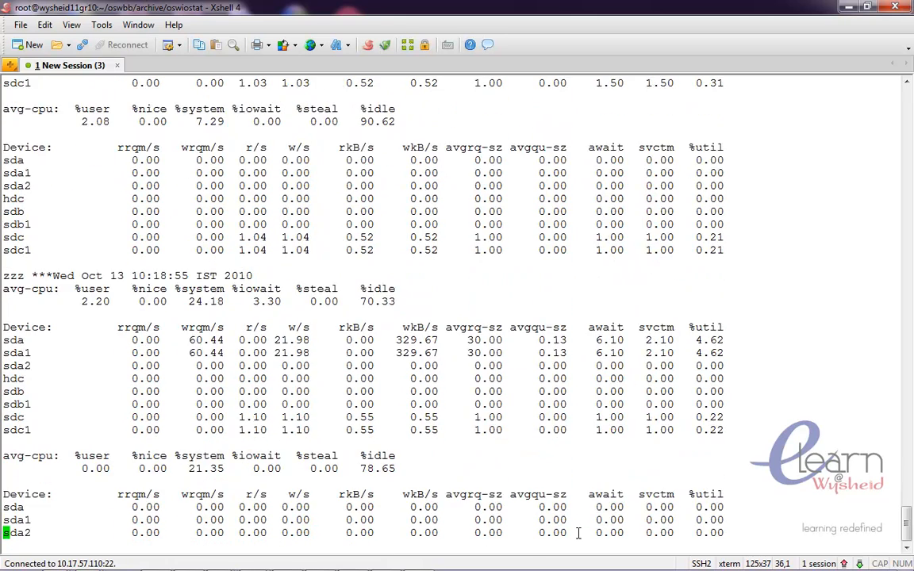
{"action": "key", "text": "Down"}
{"action": "key", "text": "Down"}
{"action": "key", "text": "Down"}
{"action": "key", "text": "Down"}
{"action": "key", "text": "Down"}
{"action": "key", "text": "Down"}
{"action": "key", "text": "Down"}
{"action": "key", "text": "Down"}
{"action": "key", "text": "Down"}
{"action": "key", "text": "Down"}
{"action": "key", "text": "Down"}
{"action": "key", "text": "Down"}
{"action": "key", "text": "Down"}
{"action": "key", "text": "Down"}
{"action": "key", "text": "Down"}
{"action": "key", "text": "Down"}
{"action": "key", "text": "Down"}
{"action": "key", "text": "Down"}
{"action": "key", "text": "Down"}
{"action": "key", "text": "Down"}
{"action": "key", "text": "Down"}
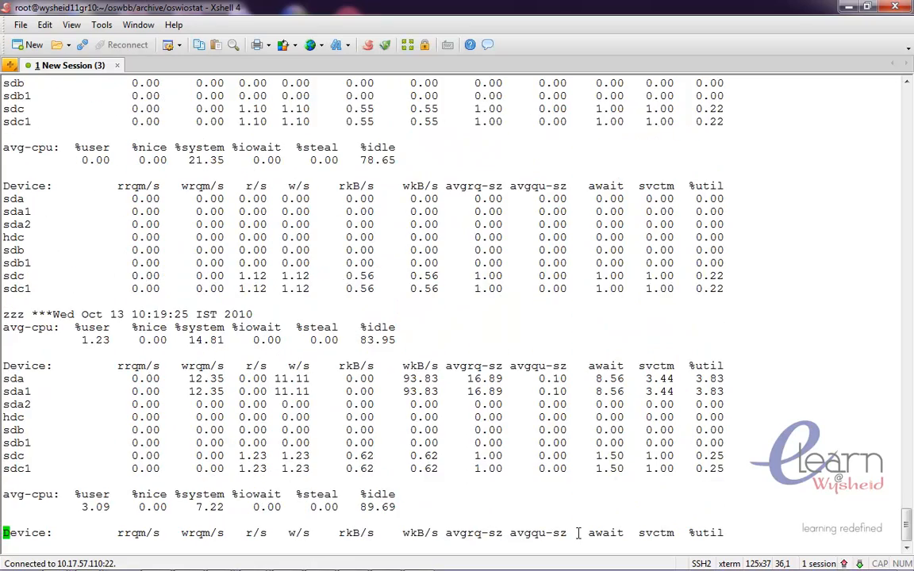
{"action": "key", "text": "Down"}
{"action": "key", "text": "Down"}
{"action": "key", "text": "Down"}
{"action": "key", "text": "Down"}
{"action": "key", "text": "Down"}
{"action": "key", "text": "Down"}
{"action": "key", "text": "Down"}
{"action": "key", "text": "Down"}
{"action": "key", "text": "Down"}
{"action": "key", "text": "Down"}
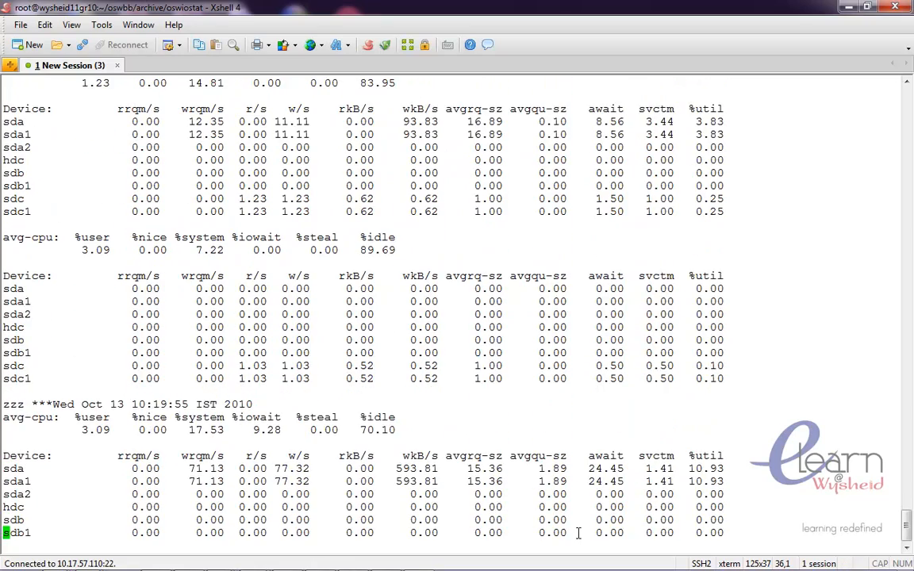
{"action": "key", "text": "Down"}
{"action": "key", "text": "Down"}
{"action": "key", "text": "Down"}
{"action": "key", "text": "Down"}
{"action": "key", "text": "Down"}
{"action": "key", "text": "Down"}
{"action": "key", "text": "Down"}
{"action": "key", "text": "Down"}
{"action": "key", "text": "Down"}
{"action": "key", "text": "Down"}
{"action": "key", "text": "Down"}
{"action": "key", "text": "Down"}
{"action": "key", "text": "Down"}
{"action": "key", "text": "Down"}
{"action": "key", "text": "Down"}
{"action": "key", "text": "Down"}
{"action": "key", "text": "Down"}
{"action": "key", "text": "Down"}
{"action": "key", "text": "Down"}
{"action": "key", "text": "Down"}
{"action": "key", "text": "Down"}
{"action": "key", "text": "Down"}
{"action": "key", "text": "Down"}
{"action": "key", "text": "Down"}
{"action": "key", "text": "Down"}
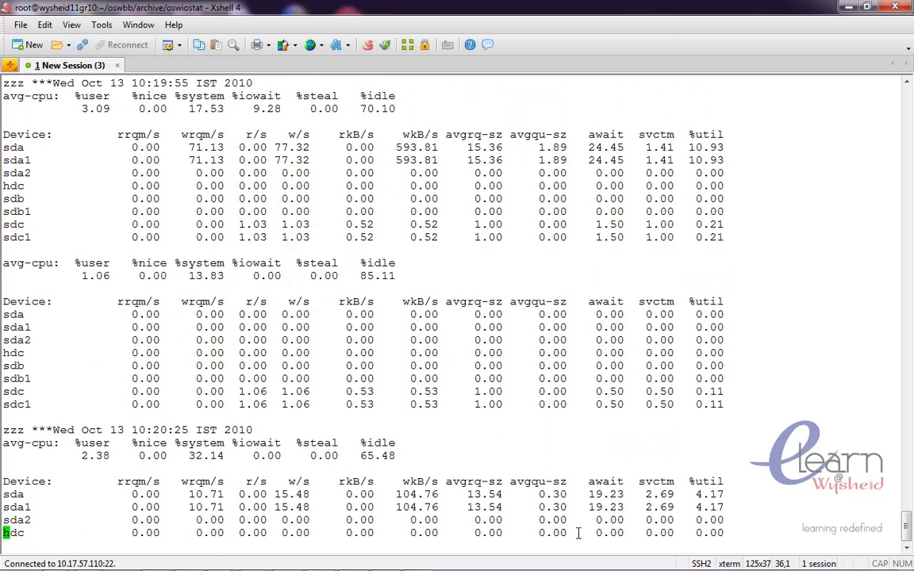
{"action": "key", "text": "Down"}
{"action": "key", "text": "Down"}
{"action": "key", "text": "Down"}
{"action": "key", "text": "Down"}
{"action": "key", "text": "Down"}
{"action": "key", "text": "Down"}
{"action": "key", "text": "Down"}
{"action": "key", "text": "Down"}
{"action": "key", "text": "Down"}
{"action": "key", "text": "Down"}
{"action": "key", "text": "Down"}
{"action": "key", "text": "Down"}
{"action": "key", "text": "Down"}
{"action": "key", "text": "Down"}
{"action": "key", "text": "Down"}
{"action": "key", "text": "Down"}
{"action": "key", "text": "Down"}
{"action": "key", "text": "Down"}
{"action": "key", "text": "Down"}
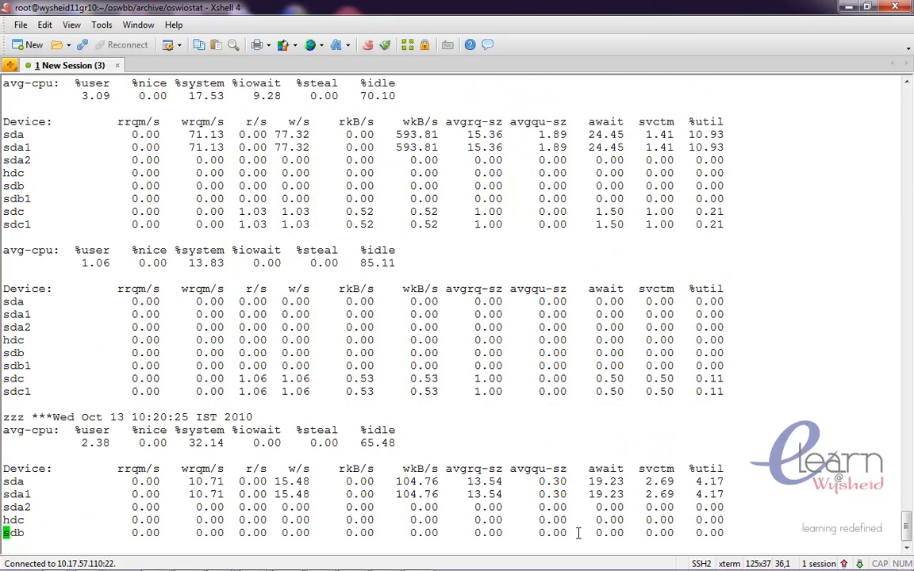
{"action": "key", "text": "Down"}
{"action": "key", "text": "Down"}
{"action": "key", "text": "Down"}
{"action": "key", "text": "Down"}
{"action": "key", "text": "Down"}
{"action": "key", "text": "Down"}
{"action": "key", "text": "Down"}
{"action": "key", "text": "Down"}
{"action": "key", "text": "Down"}
{"action": "key", "text": "Down"}
{"action": "key", "text": "Down"}
{"action": "key", "text": "Down"}
{"action": "key", "text": "Down"}
{"action": "key", "text": "Down"}
{"action": "key", "text": "Down"}
{"action": "key", "text": "Down"}
{"action": "key", "text": "Down"}
{"action": "key", "text": "Down"}
{"action": "key", "text": "Down"}
{"action": "key", "text": "Down"}
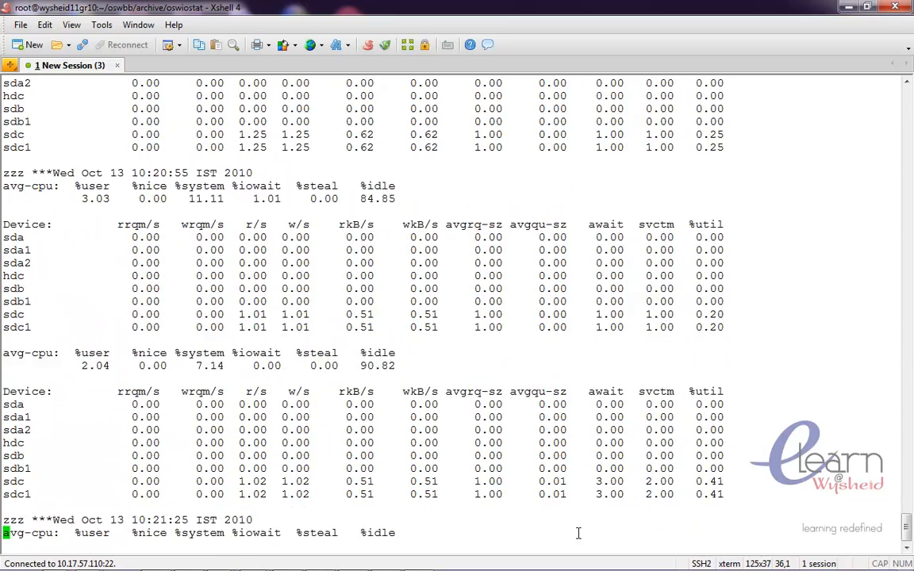
{"action": "key", "text": "Down"}
{"action": "key", "text": "Down"}
{"action": "key", "text": "Down"}
{"action": "key", "text": "Down"}
{"action": "key", "text": "Down"}
{"action": "key", "text": "Down"}
{"action": "key", "text": "Down"}
{"action": "key", "text": "Down"}
{"action": "key", "text": "Down"}
{"action": "key", "text": "Down"}
{"action": "key", "text": "Down"}
{"action": "key", "text": "Down"}
{"action": "key", "text": "Down"}
{"action": "key", "text": "Down"}
{"action": "key", "text": "Down"}
{"action": "key", "text": "Down"}
{"action": "key", "text": "Down"}
{"action": "key", "text": "Down"}
{"action": "key", "text": "Down"}
{"action": "key", "text": "Down"}
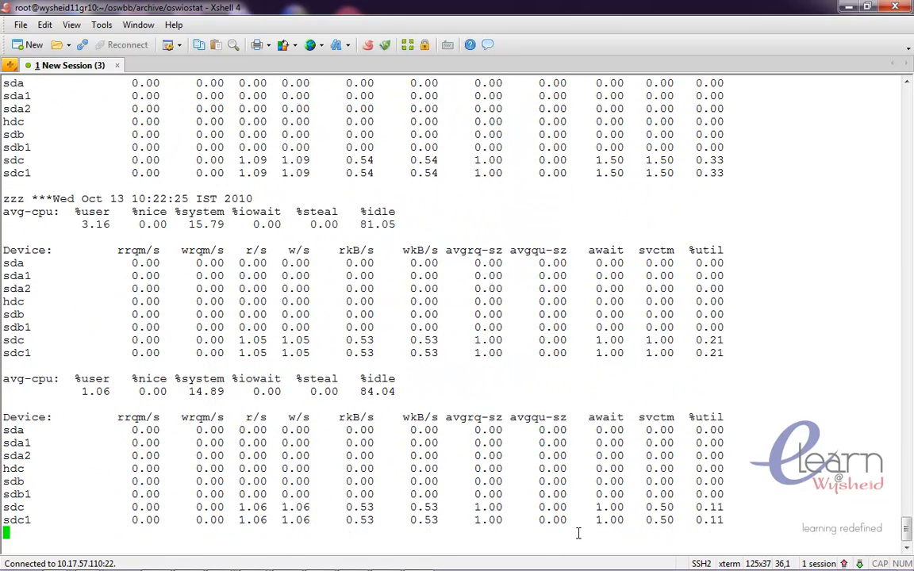
- Quit vi without saving and display the current system date with date
{"action": "type", "text": ":q!"}
{"action": "key", "text": "Return"}
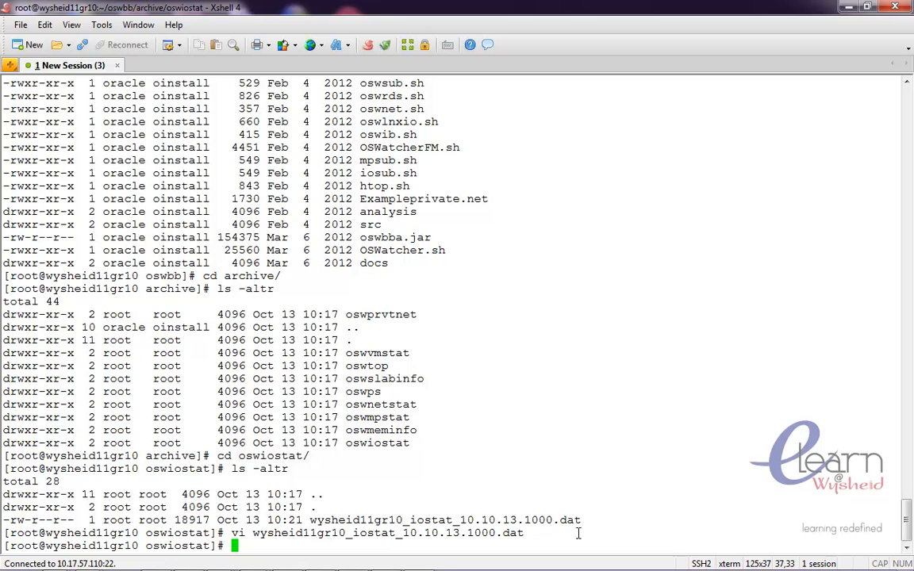
{"action": "type", "text": "date"}
{"action": "key", "text": "Return"}
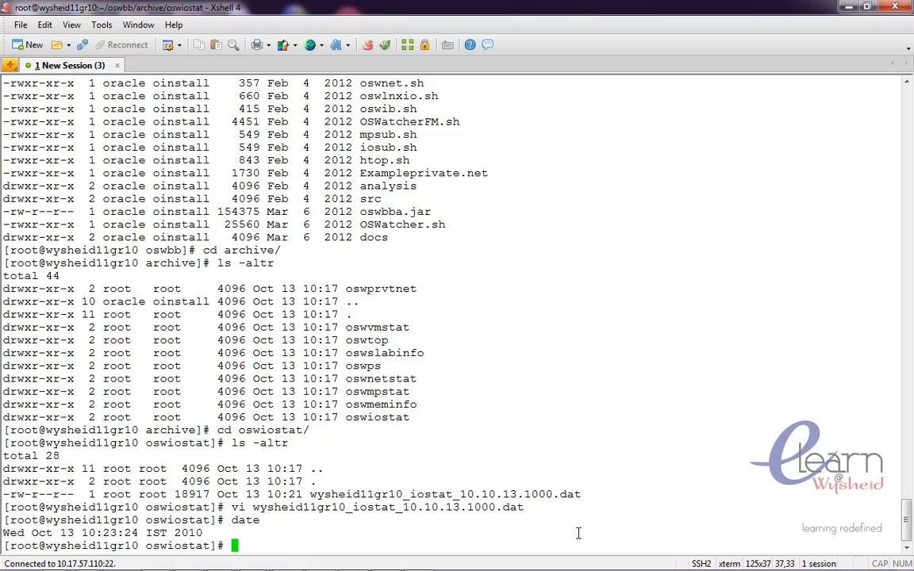
- Go back to archive, change into the oswmeminfo subdirectory and list its files with ls -altr
{"action": "type", "text": "cd .."}
{"action": "key", "text": "Return"}
{"action": "type", "text": "cd "}
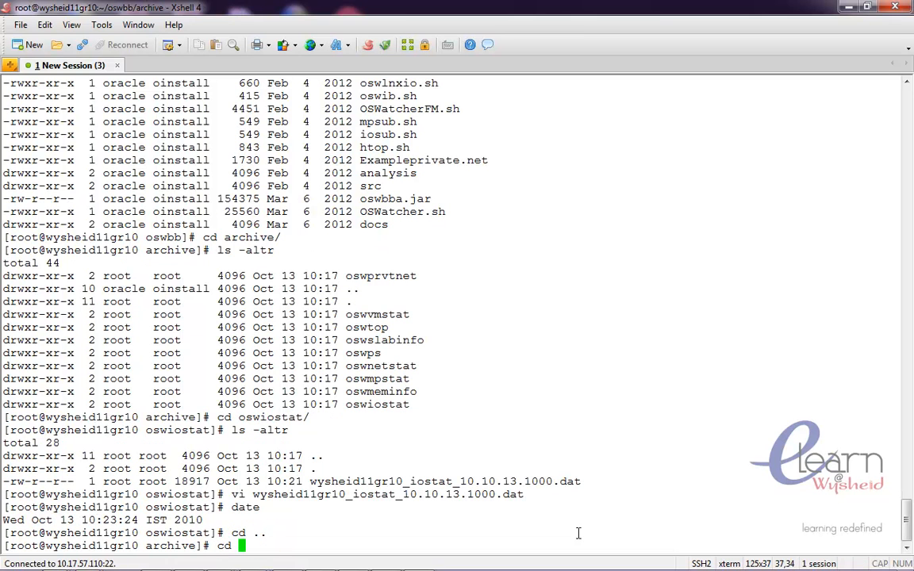
{"action": "type", "text": "oswm"}
{"action": "key", "text": "Tab"}
{"action": "key", "text": "Tab"}
{"action": "type", "text": "e"}
{"action": "key", "text": "Tab"}
{"action": "key", "text": "Return"}
{"action": "type", "text": "ls -altr"}
{"action": "key", "text": "Return"}
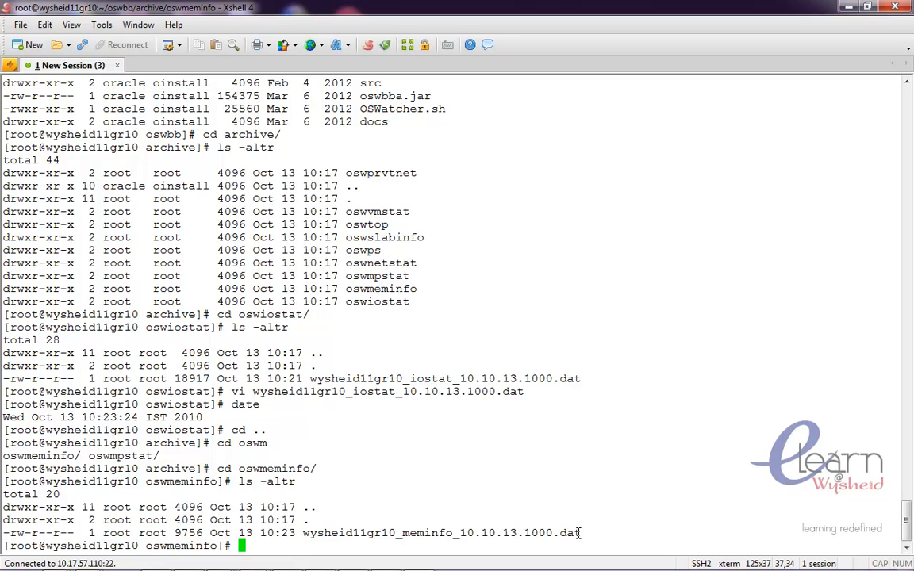
- Open the meminfo .dat file in vi, jump to its end and scroll up to the previous sample
{"action": "type", "text": "vi "}
{"action": "type", "text": "w"}
{"action": "key", "text": "Tab"}
{"action": "key", "text": "Return"}
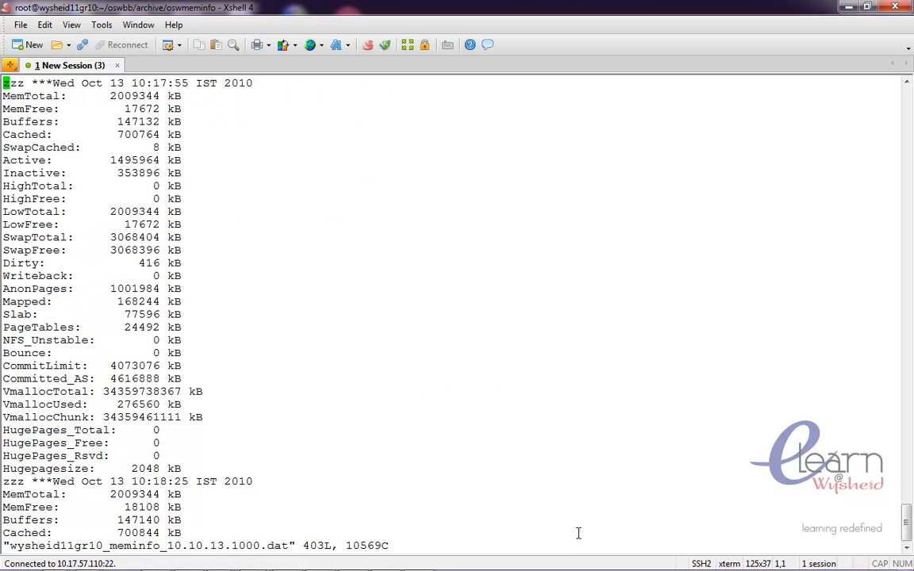
{"action": "key", "text": "shift+g"}
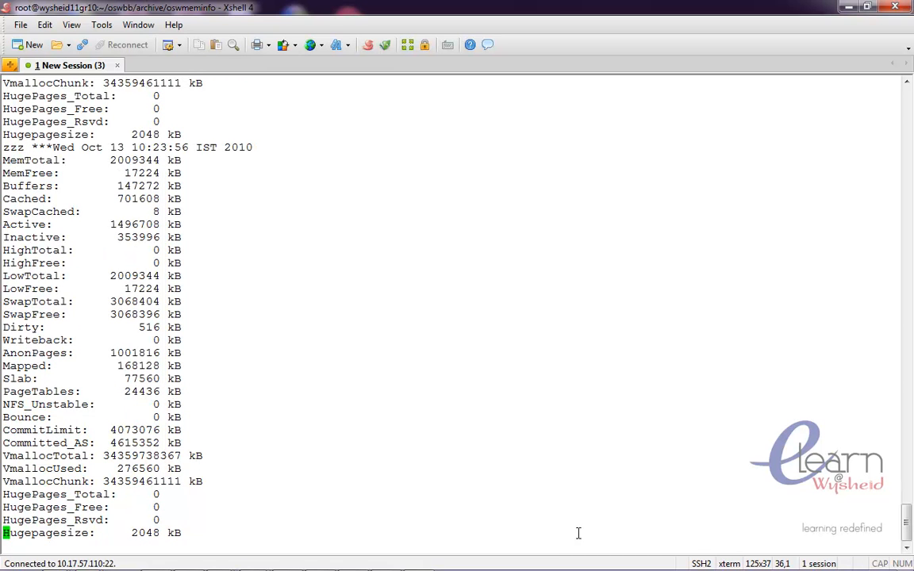
{"action": "key", "text": "Up"}
{"action": "key", "text": "Up"}
{"action": "key", "text": "Up"}
{"action": "key", "text": "Up"}
{"action": "key", "text": "Up"}
{"action": "key", "text": "Up"}
{"action": "key", "text": "Up"}
{"action": "key", "text": "Up"}
{"action": "key", "text": "Up"}
{"action": "key", "text": "Up"}
{"action": "key", "text": "Up"}
{"action": "key", "text": "Up"}
{"action": "key", "text": "Up"}
{"action": "key", "text": "Up"}
{"action": "key", "text": "Up"}
{"action": "key", "text": "Up"}
{"action": "key", "text": "Up"}
{"action": "key", "text": "Up"}
{"action": "key", "text": "Up"}
{"action": "key", "text": "Up"}
{"action": "key", "text": "Up"}
{"action": "key", "text": "Up"}
{"action": "key", "text": "Up"}
{"action": "key", "text": "Up"}
{"action": "key", "text": "Up"}
{"action": "key", "text": "Up"}
{"action": "key", "text": "Up"}
{"action": "key", "text": "Up"}
{"action": "key", "text": "Up"}
{"action": "key", "text": "Up"}
{"action": "key", "text": "Up"}
{"action": "key", "text": "Up"}
{"action": "key", "text": "Up"}
{"action": "key", "text": "Up"}
{"action": "key", "text": "Up"}
{"action": "key", "text": "Up"}
{"action": "key", "text": "Up"}
{"action": "key", "text": "Up"}
{"action": "key", "text": "Up"}
{"action": "key", "text": "Up"}
{"action": "key", "text": "Up"}
{"action": "key", "text": "Up"}
{"action": "key", "text": "Up"}
{"action": "key", "text": "Up"}
{"action": "key", "text": "Up"}
{"action": "key", "text": "Up"}
{"action": "key", "text": "Up"}
{"action": "key", "text": "Up"}
{"action": "key", "text": "Up"}
{"action": "key", "text": "Up"}
{"action": "key", "text": "Up"}
{"action": "key", "text": "Up"}
{"action": "key", "text": "Up"}
{"action": "key", "text": "Up"}
{"action": "key", "text": "Up"}
{"action": "key", "text": "Up"}
{"action": "key", "text": "Up"}
{"action": "key", "text": "Up"}
{"action": "key", "text": "Up"}
{"action": "key", "text": "Up"}
{"action": "key", "text": "Up"}
{"action": "key", "text": "Up"}
{"action": "key", "text": "Up"}
{"action": "key", "text": "Up"}
{"action": "key", "text": "Up"}
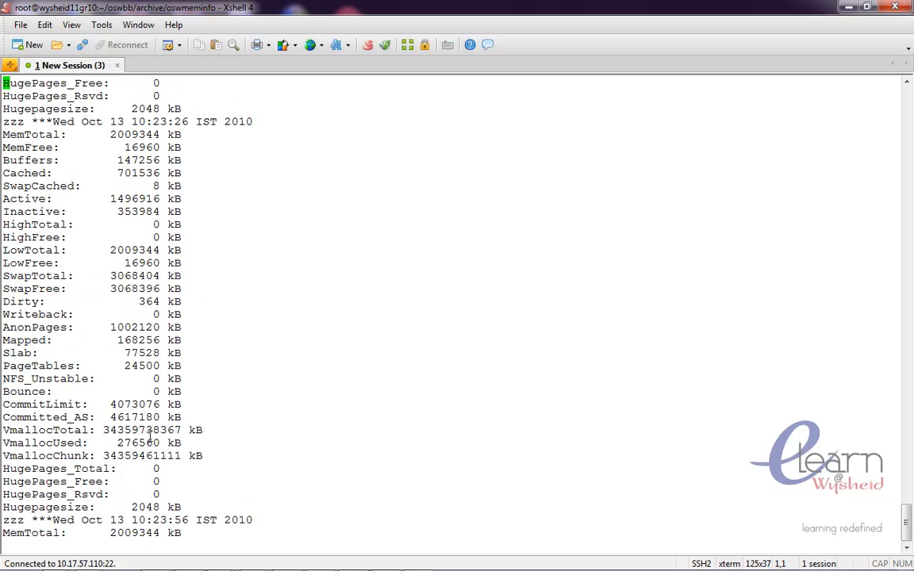
- Highlight the 10:23:26 sample timestamp, then quit vi without saving
{"action": "left_click_drag", "start_coordinate": [132, 121], "coordinate": [186, 121]}
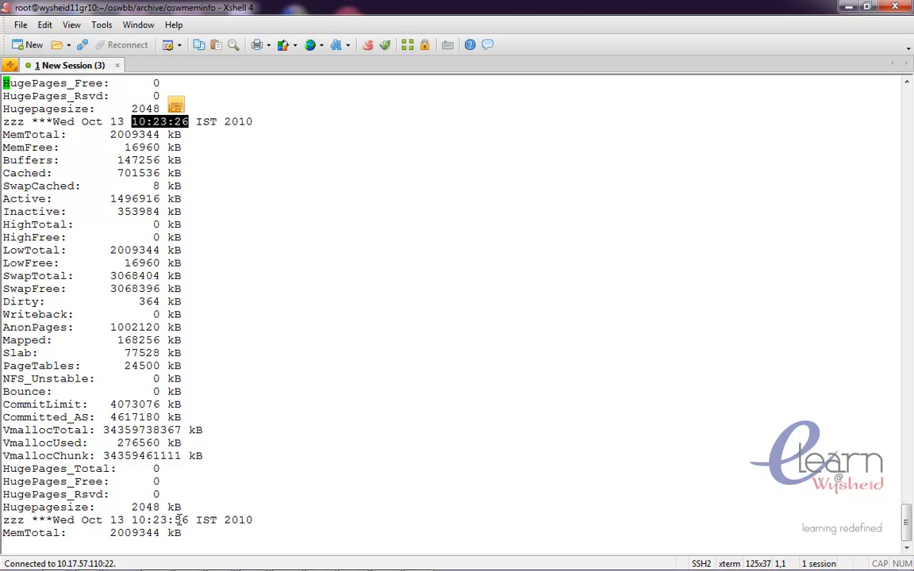
{"action": "type", "text": ":q!"}
{"action": "key", "text": "Return"}
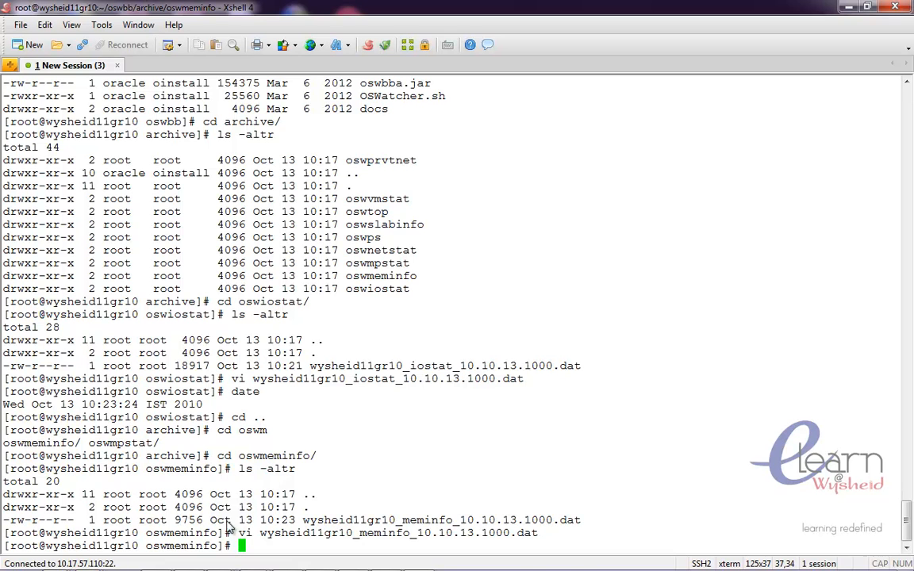
- Switch to Firefox and open the OS Watcher user guide window
{"action": "mouse_move", "coordinate": [288, 567]}
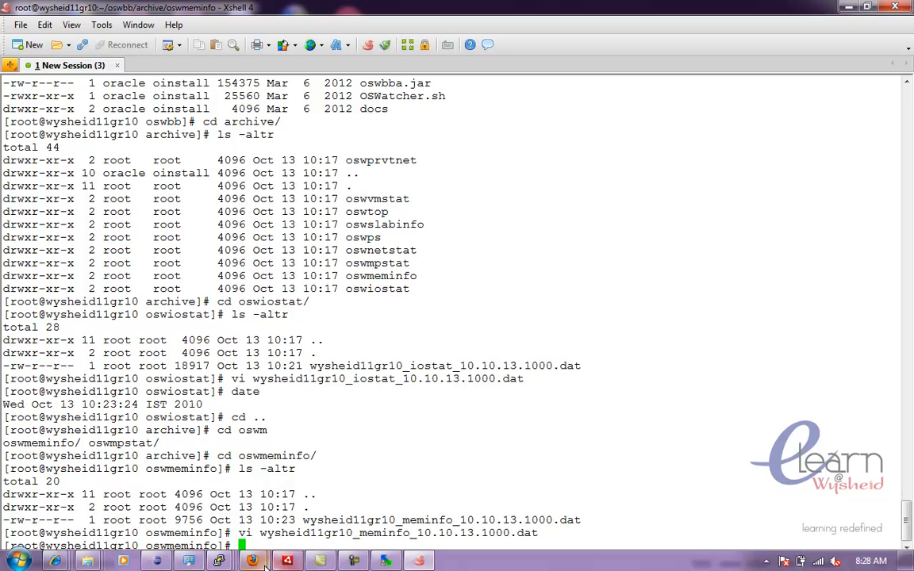
{"action": "mouse_move", "coordinate": [253, 561]}
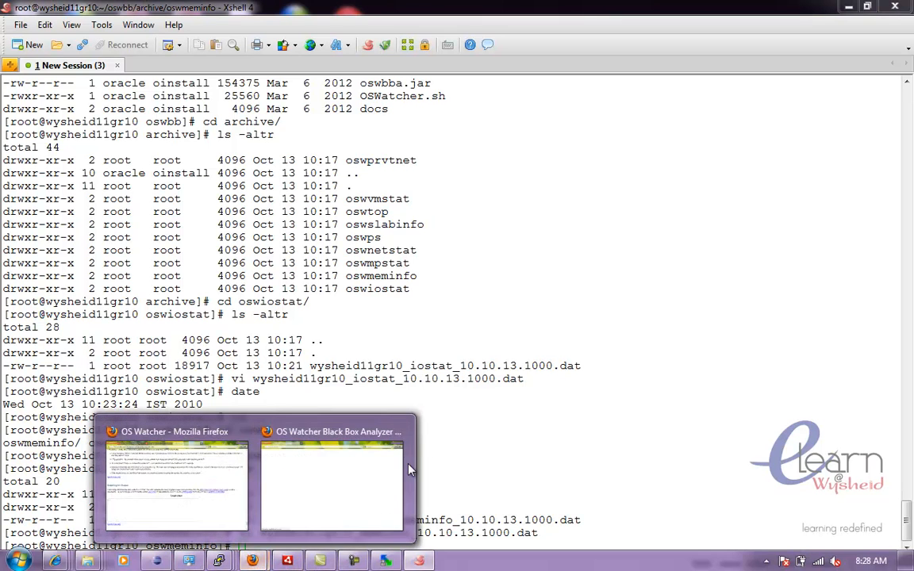
{"action": "left_click", "coordinate": [359, 512]}
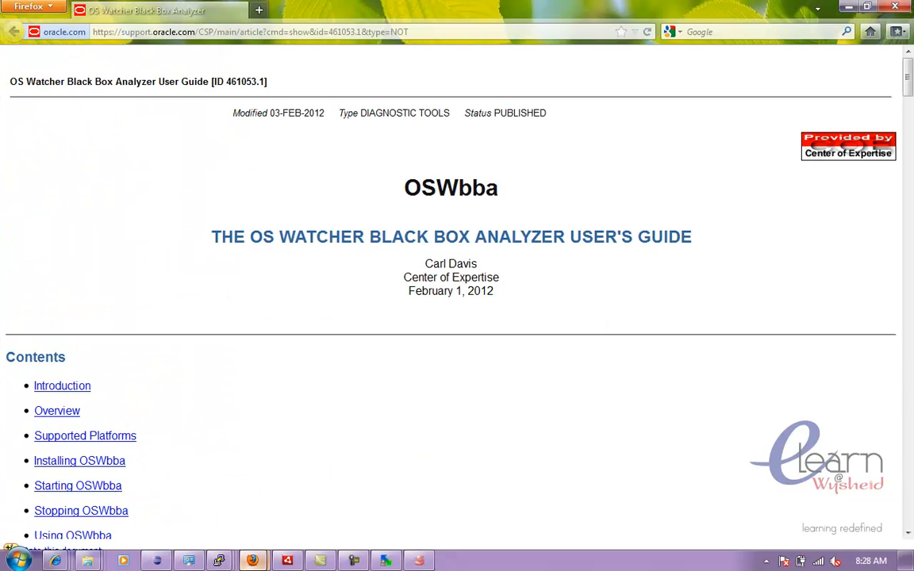
{"action": "mouse_move", "coordinate": [253, 561]}
{"action": "left_click", "coordinate": [193, 444]}
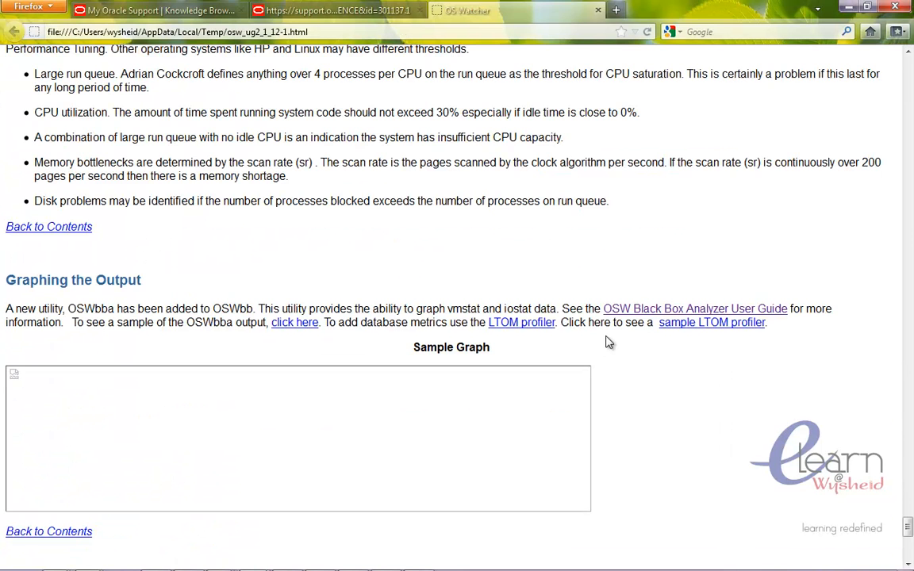
- Scroll the user guide up to the oswtop output file description
{"action": "left_click_drag", "start_coordinate": [908, 526], "coordinate": [910, 468]}
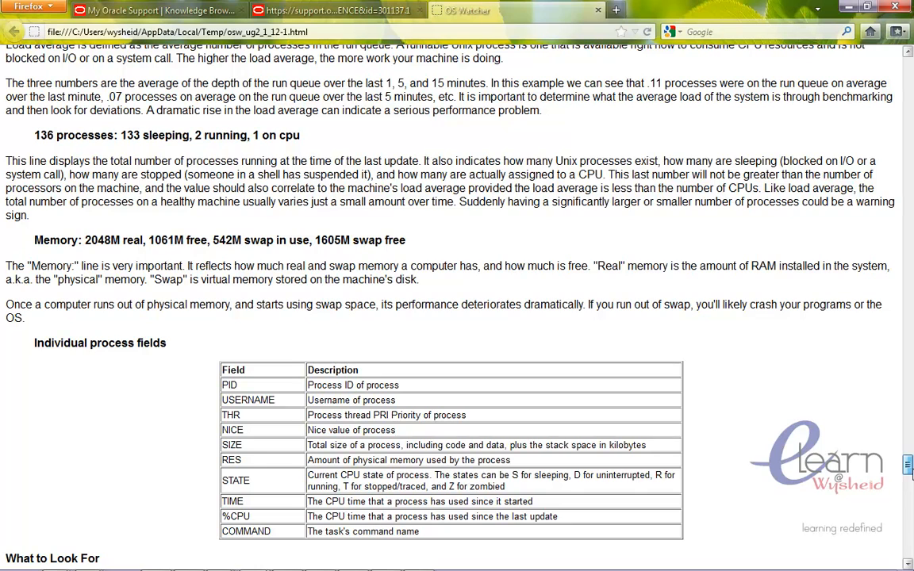
{"action": "left_click_drag", "start_coordinate": [910, 468], "coordinate": [911, 464]}
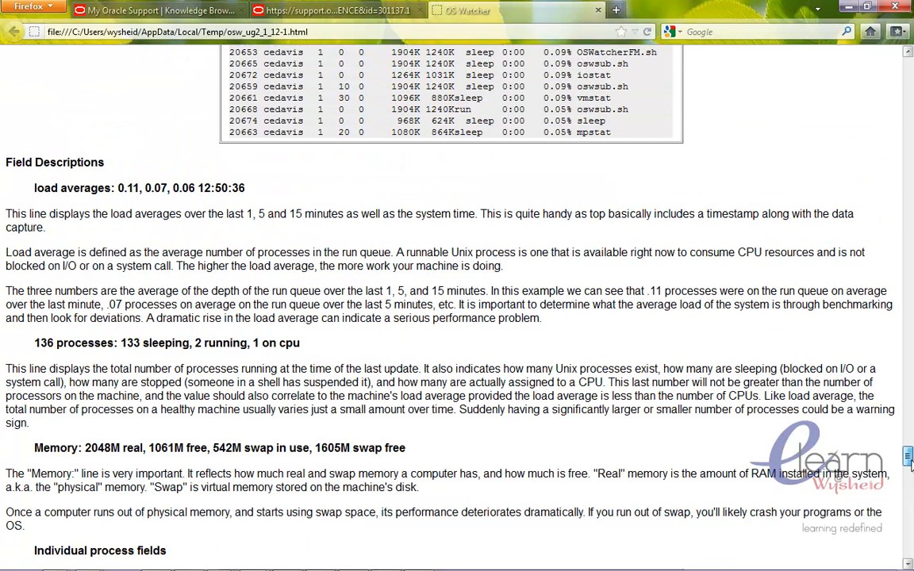
{"action": "left_click_drag", "start_coordinate": [911, 464], "coordinate": [910, 444]}
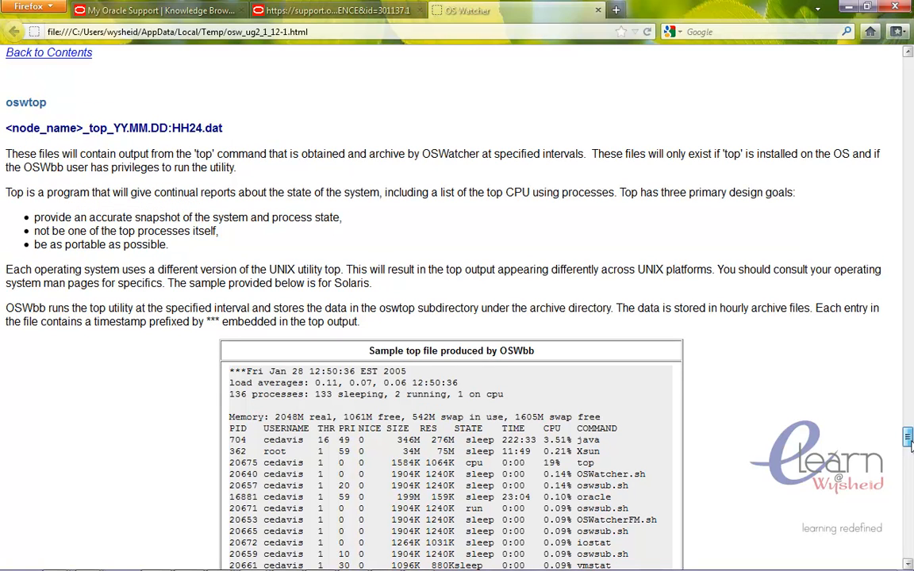